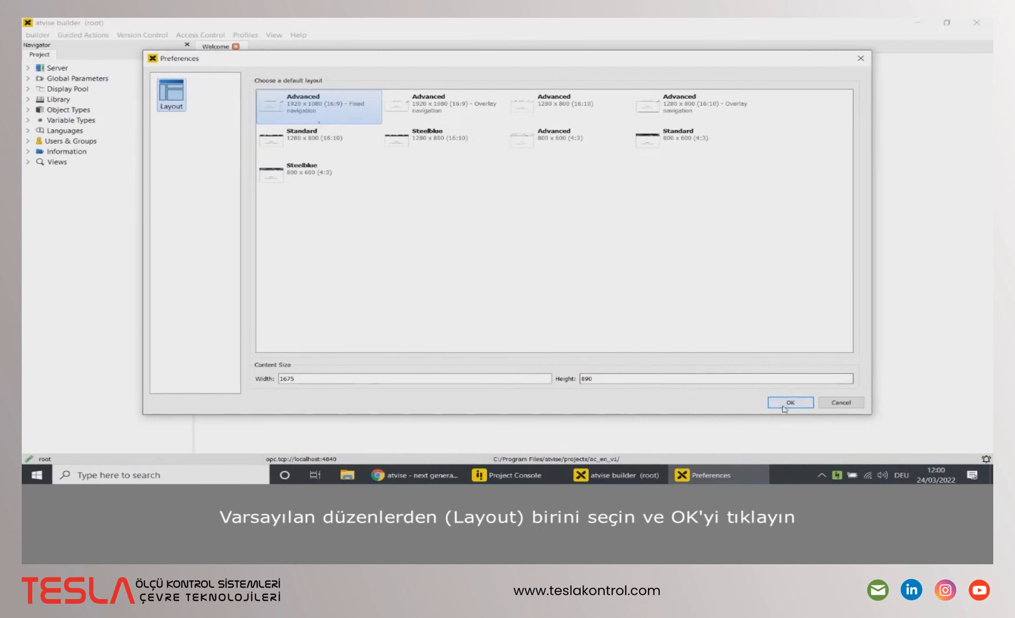
Step: Confirm Advanced 1920 x 1080 (16:9) with fixed navigation as the default layout
click(790, 403)
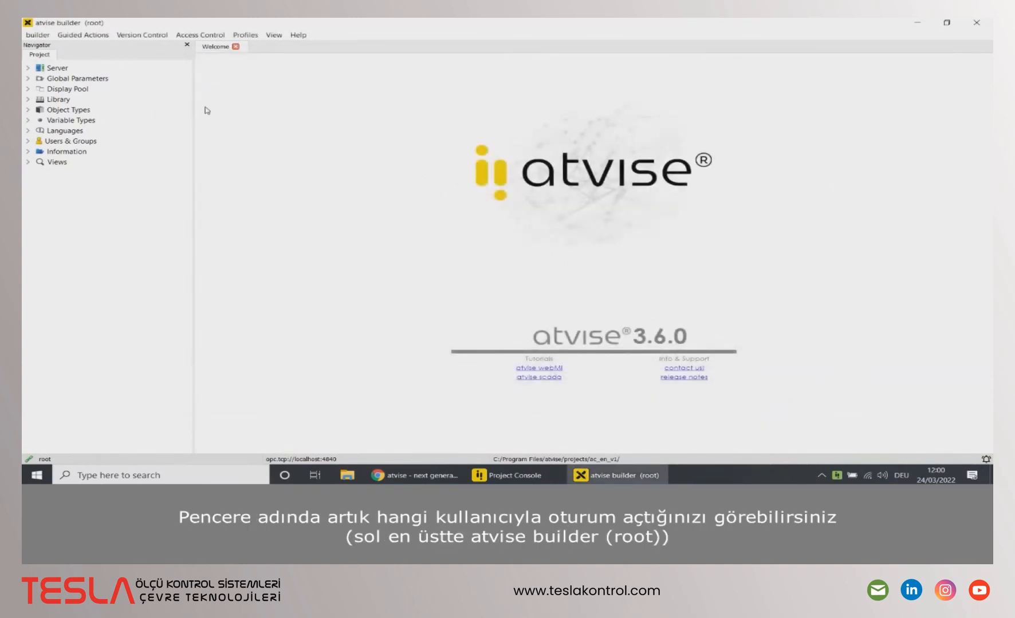
Step: Expand Server and My Server in the Navigator, then review and close the message log
click(27, 68)
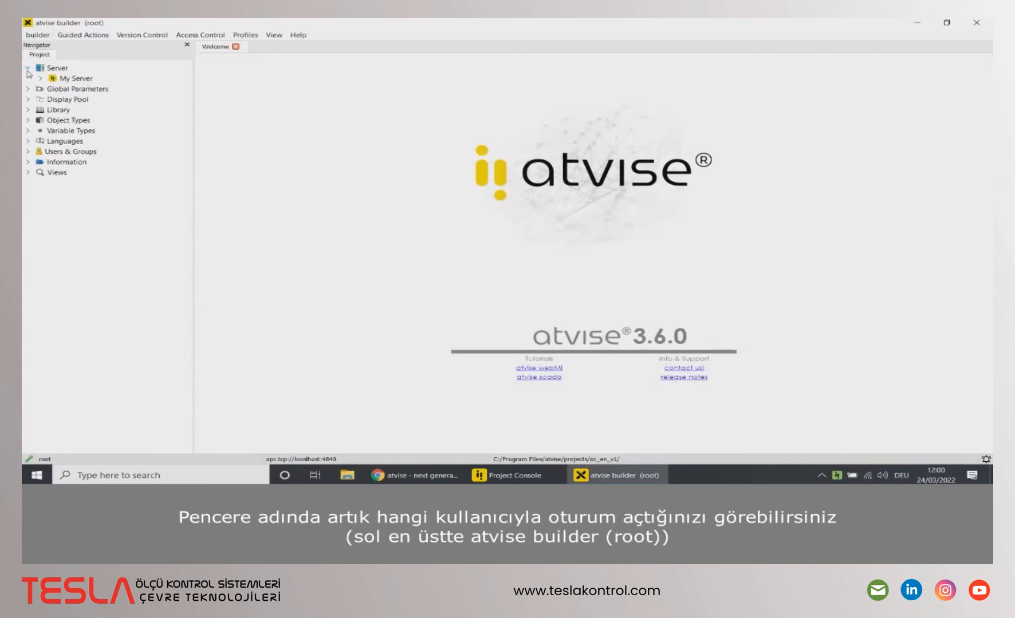
click(40, 78)
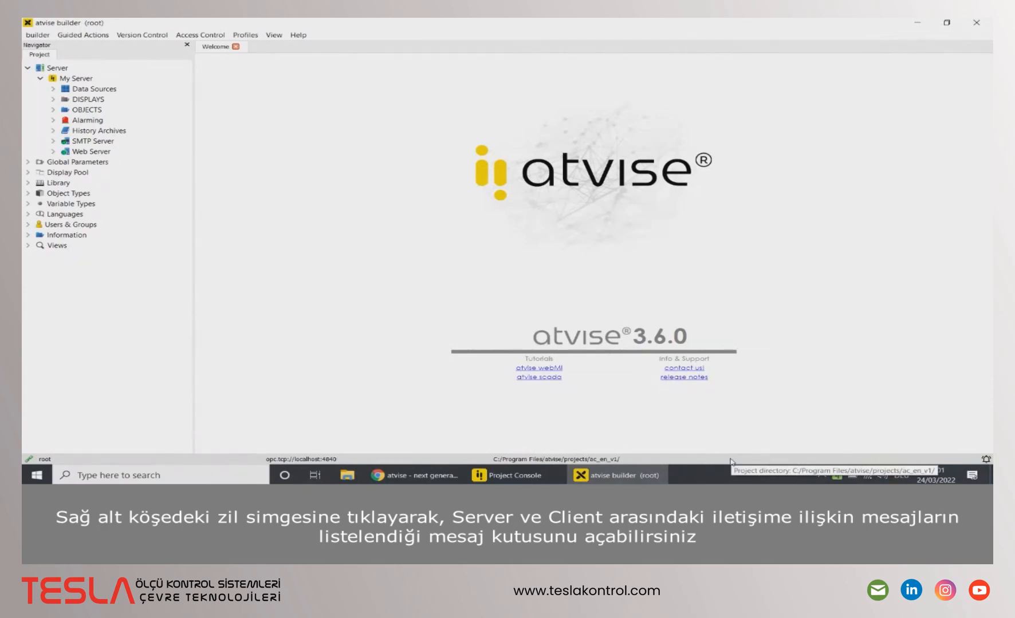
click(986, 460)
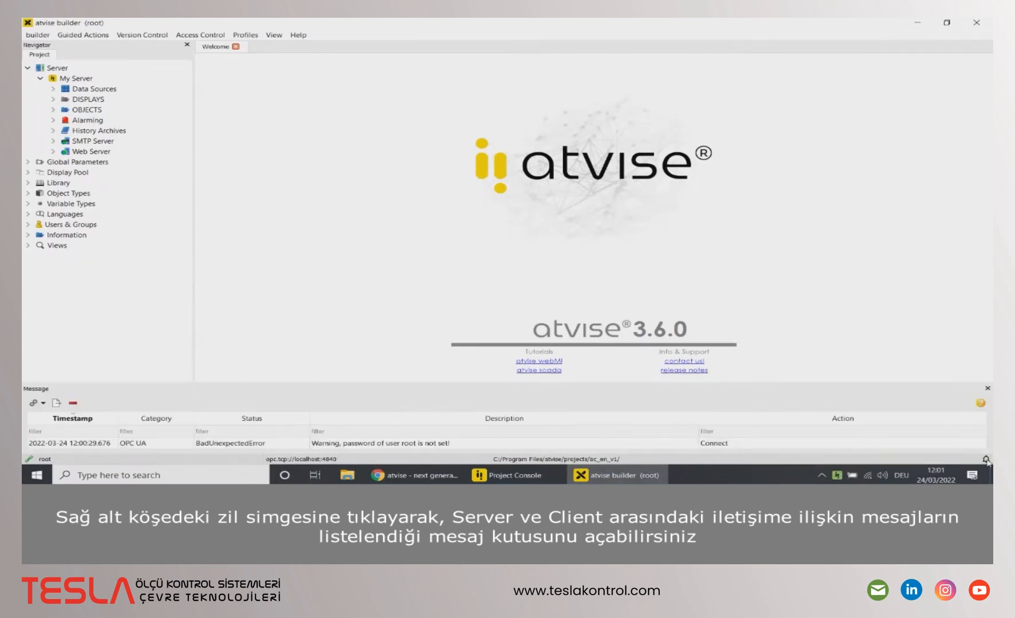
drag(807, 382, 798, 324)
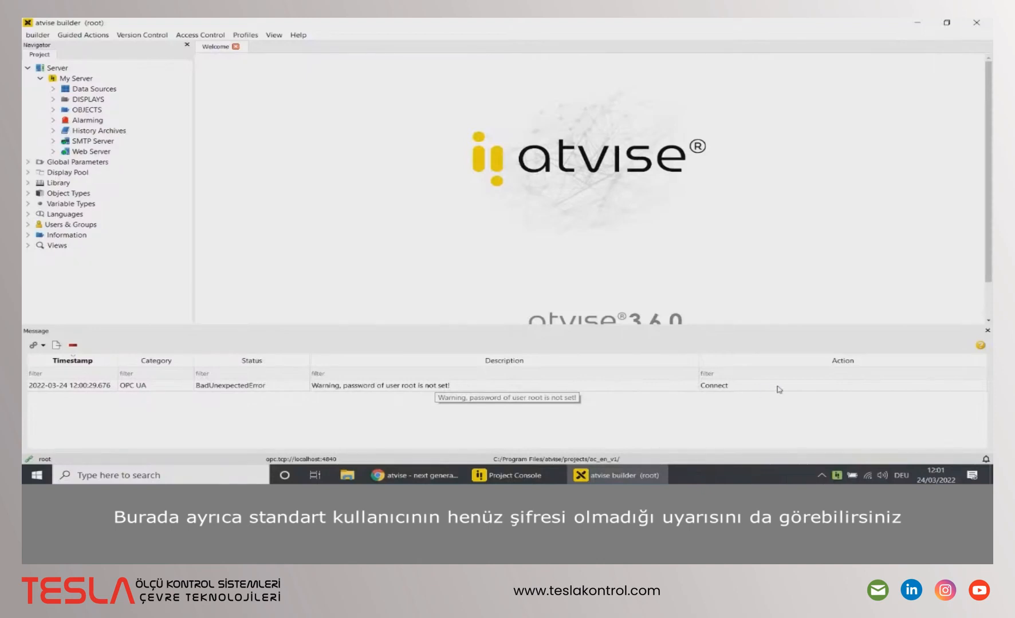
click(988, 332)
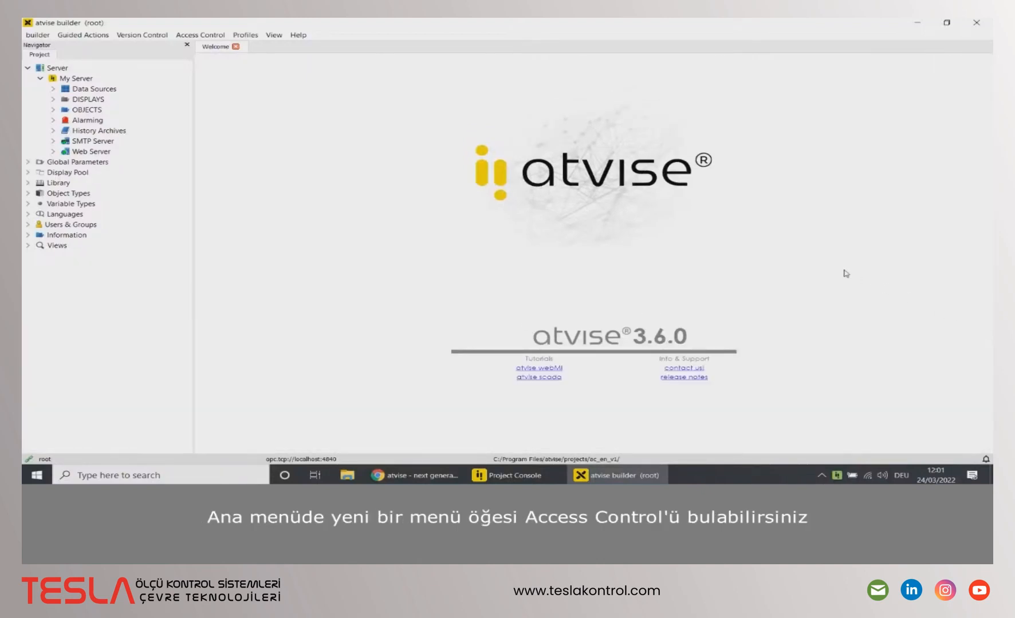
click(199, 37)
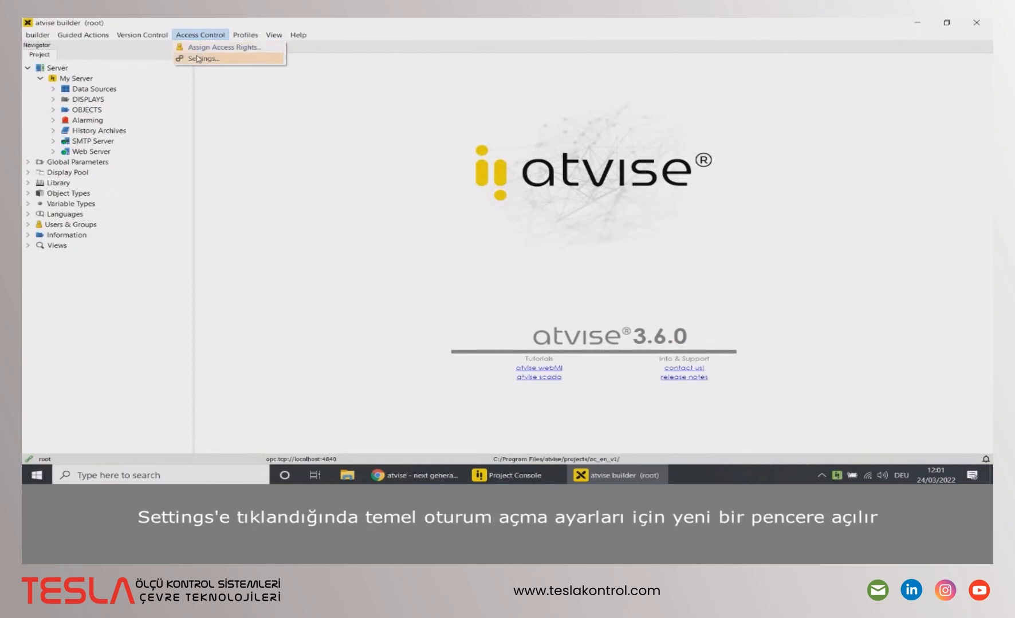
Step: Keep OPC UA and visualization authentication required, then reload localhost to see the login page
click(198, 59)
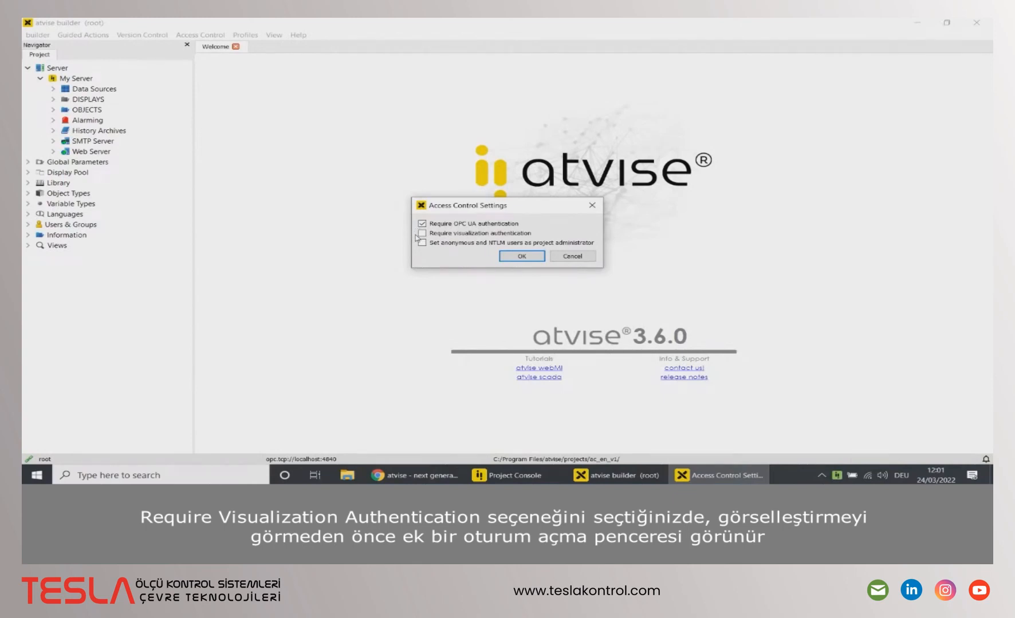
click(521, 256)
click(435, 476)
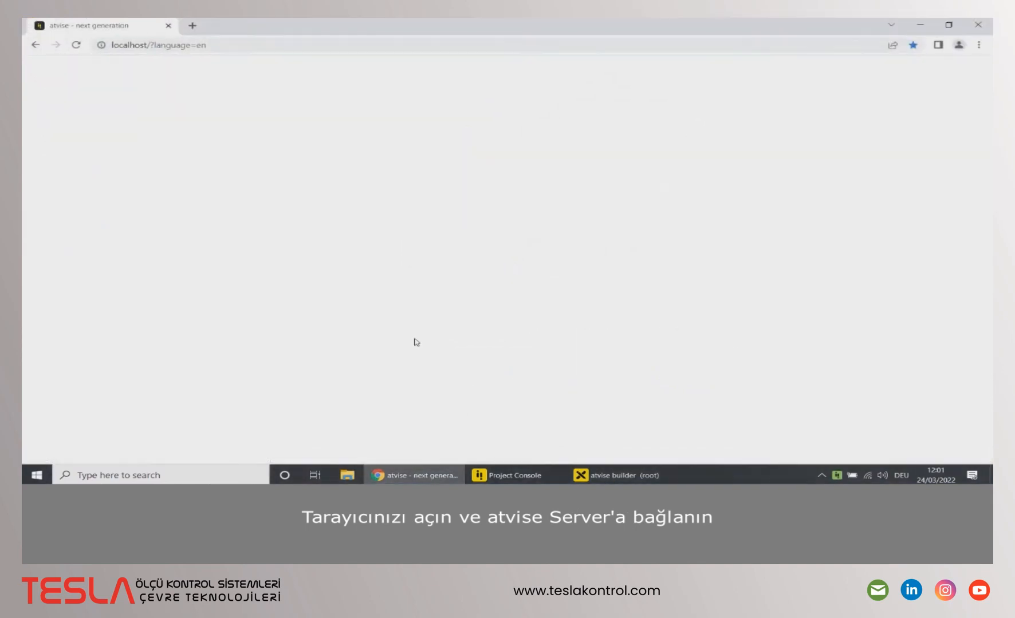
click(329, 51)
key(Return)
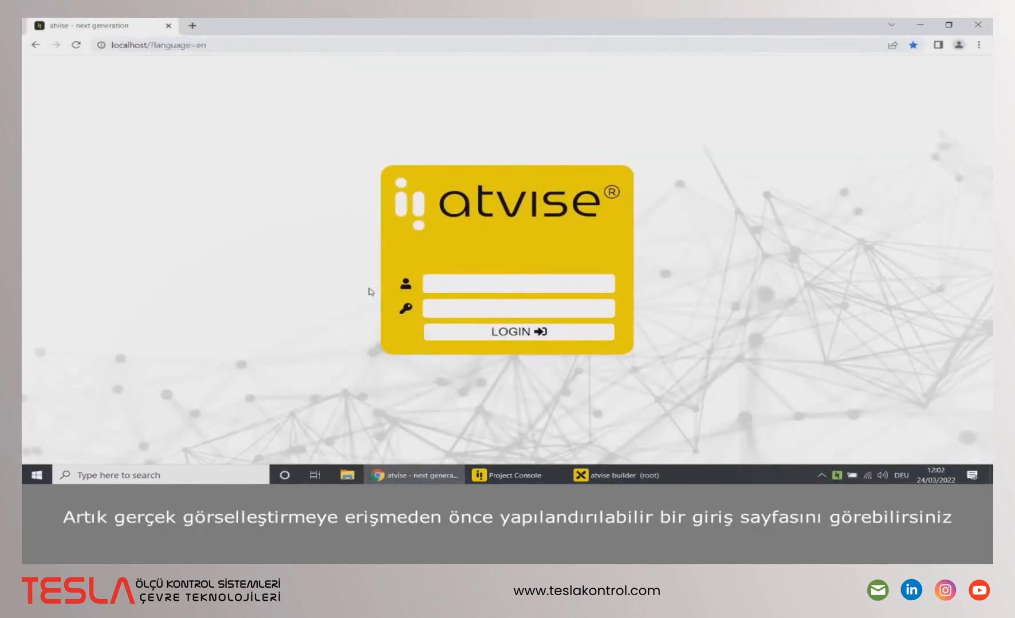
Step: Uncheck Require visualization authentication in Access Control Settings, leaving OPC UA authentication on
click(593, 475)
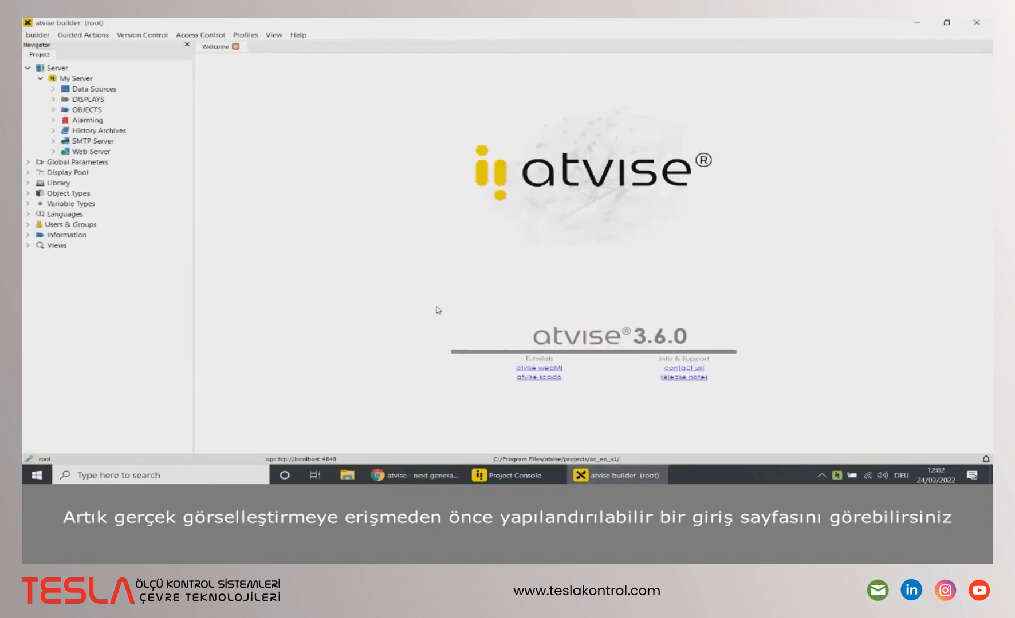
click(200, 35)
click(203, 59)
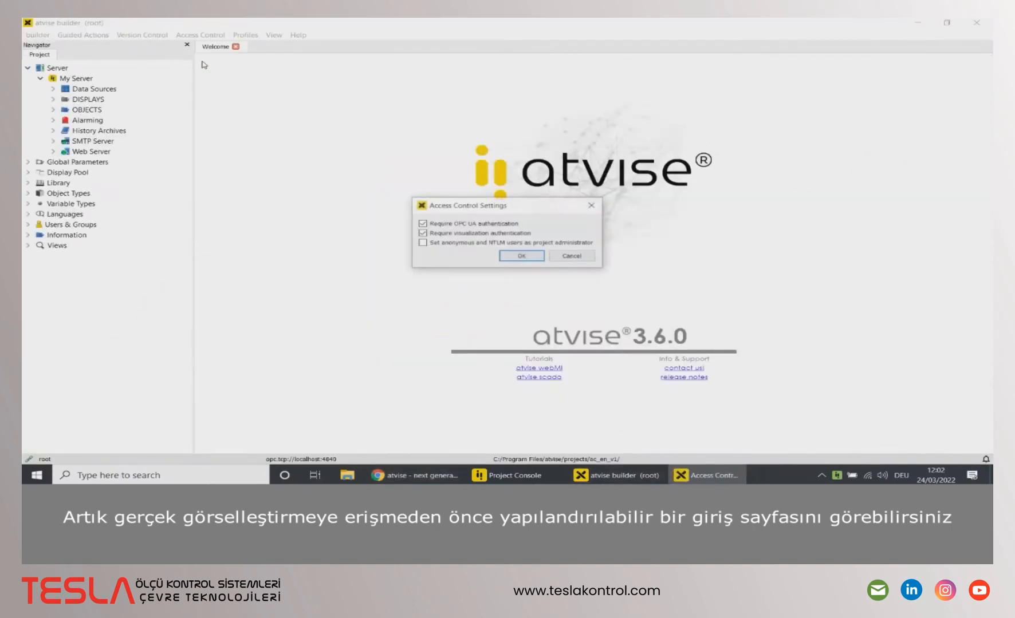
click(422, 236)
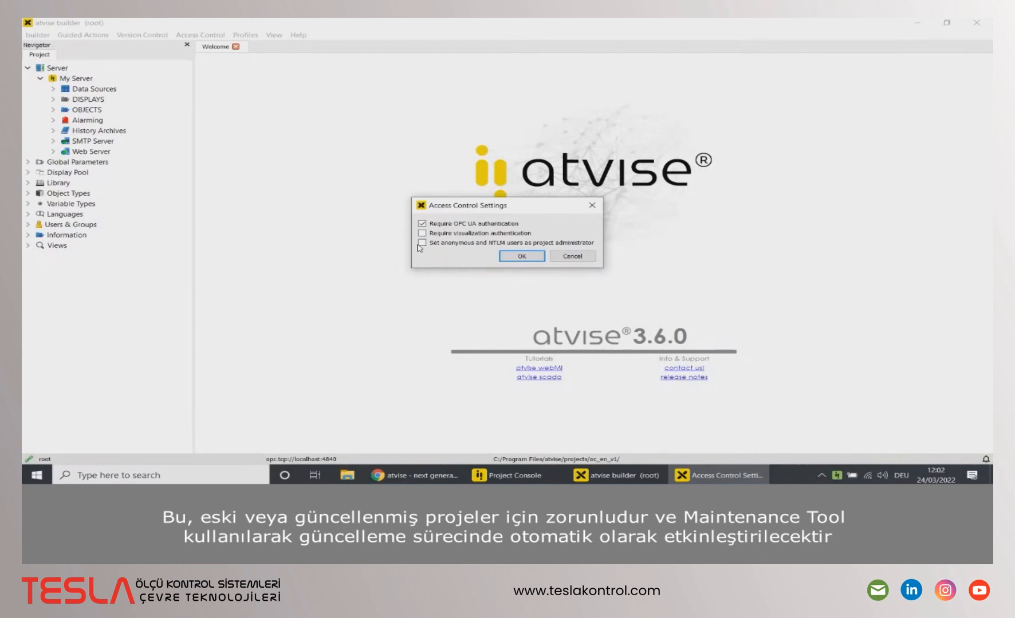
click(509, 258)
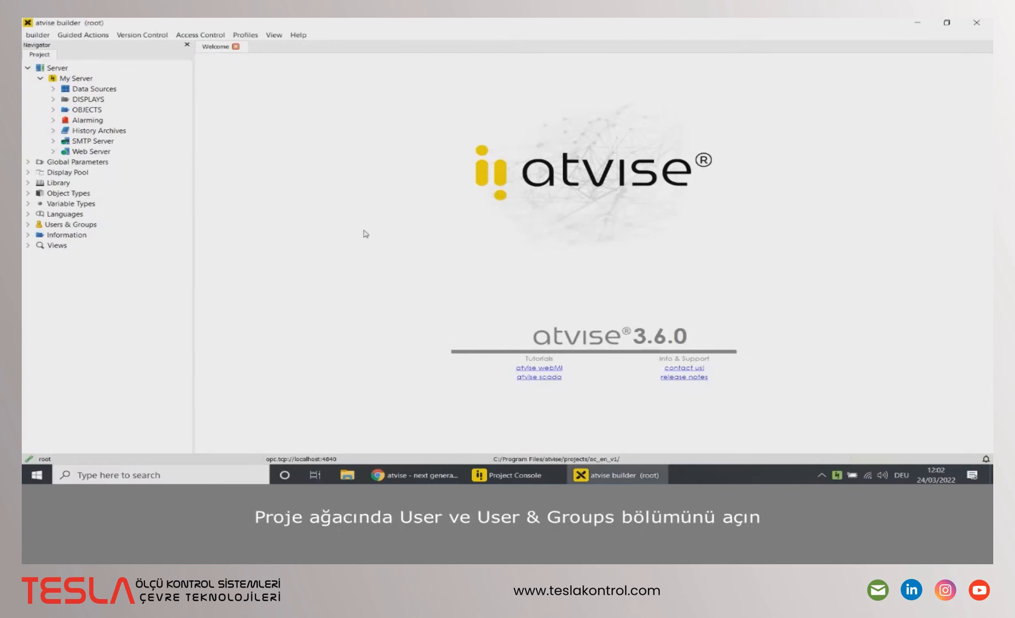
Step: Expand Users & Groups with its Groups and Users branches
click(28, 225)
click(40, 236)
click(40, 267)
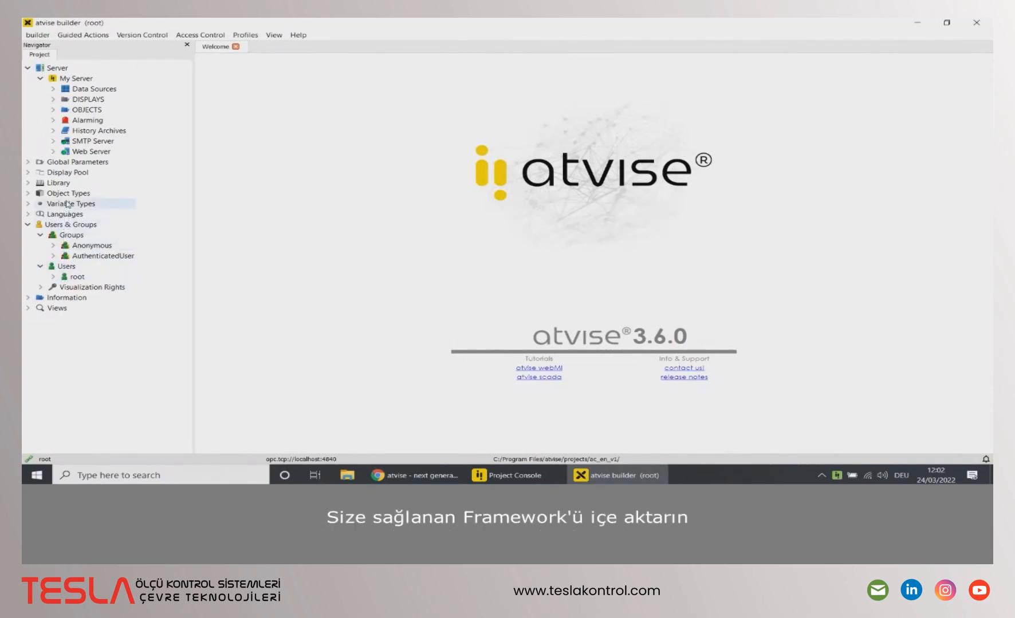
Step: Import Downloads\access_control_framework.xml and expand OBJECTS to show Machine A
click(43, 36)
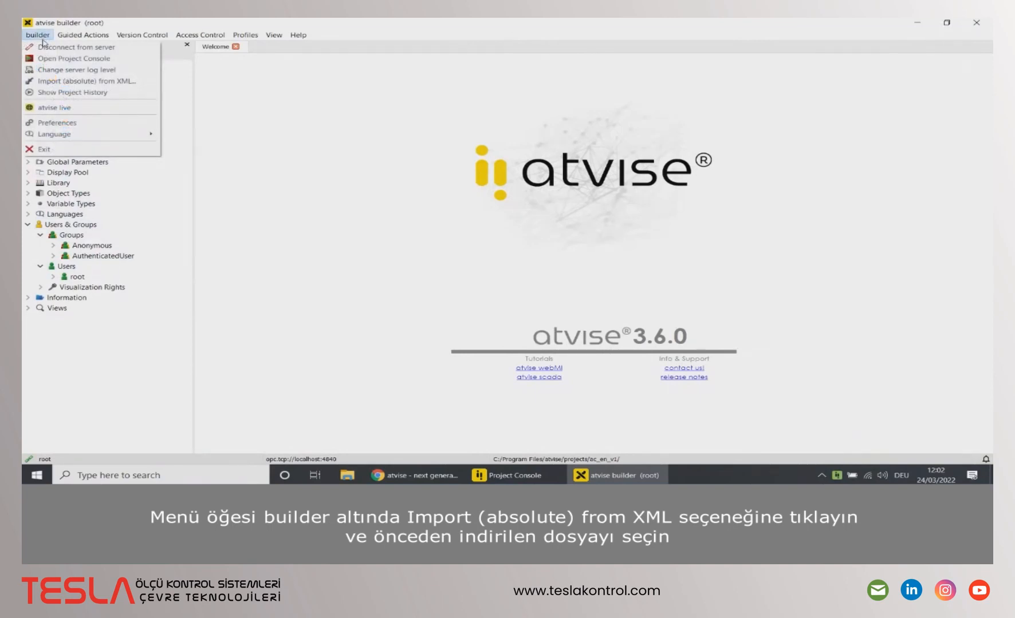
click(45, 83)
click(78, 117)
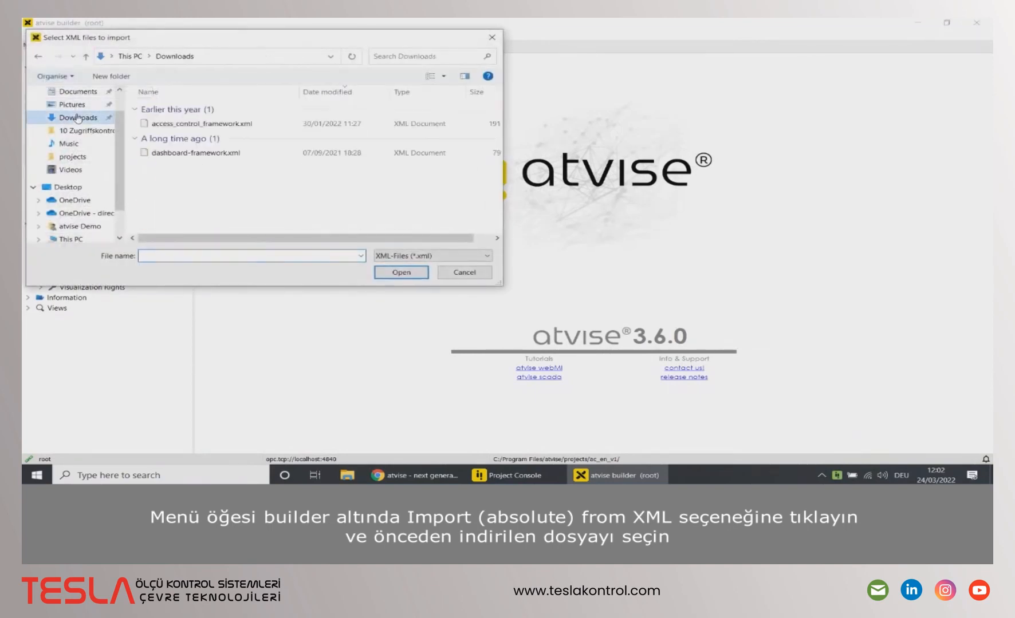
click(183, 124)
click(393, 272)
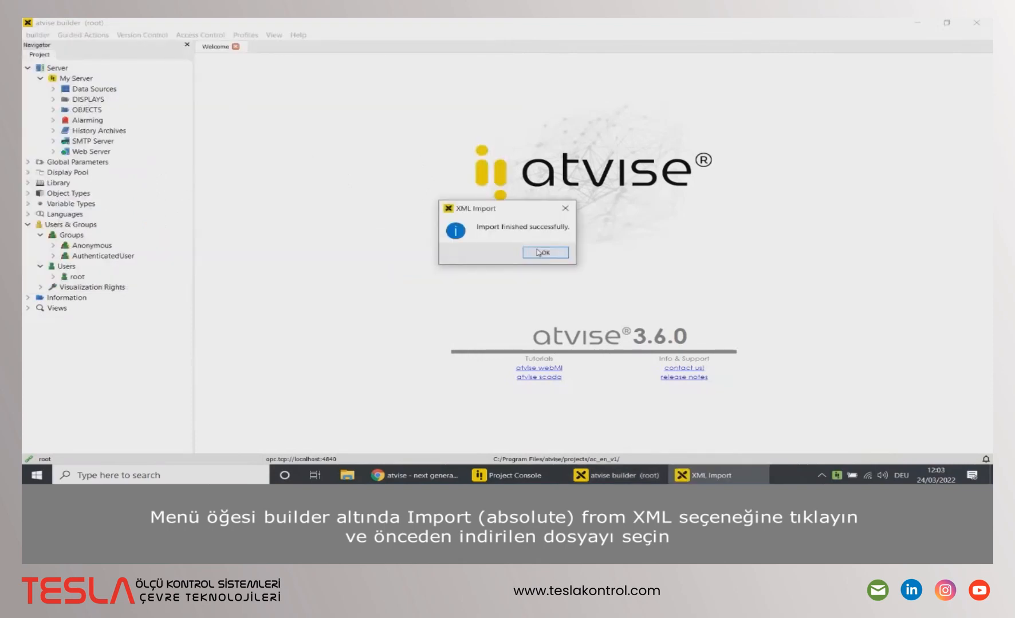
click(542, 252)
click(53, 109)
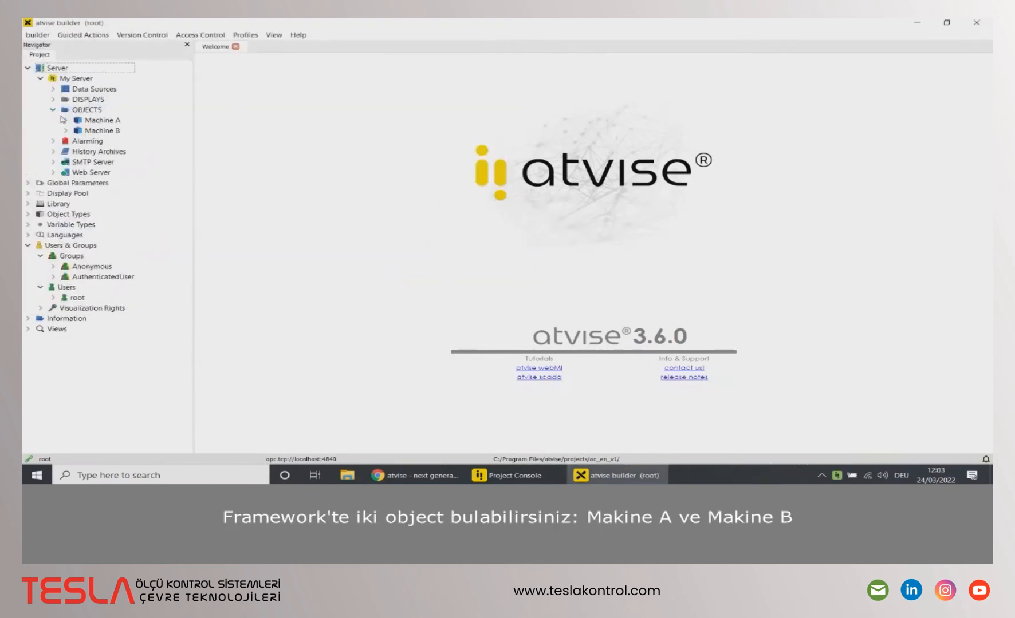
click(65, 120)
Step: Expand Machine B and browse the DISPLAYS USER and SYSTEM folders, then collapse them
click(66, 205)
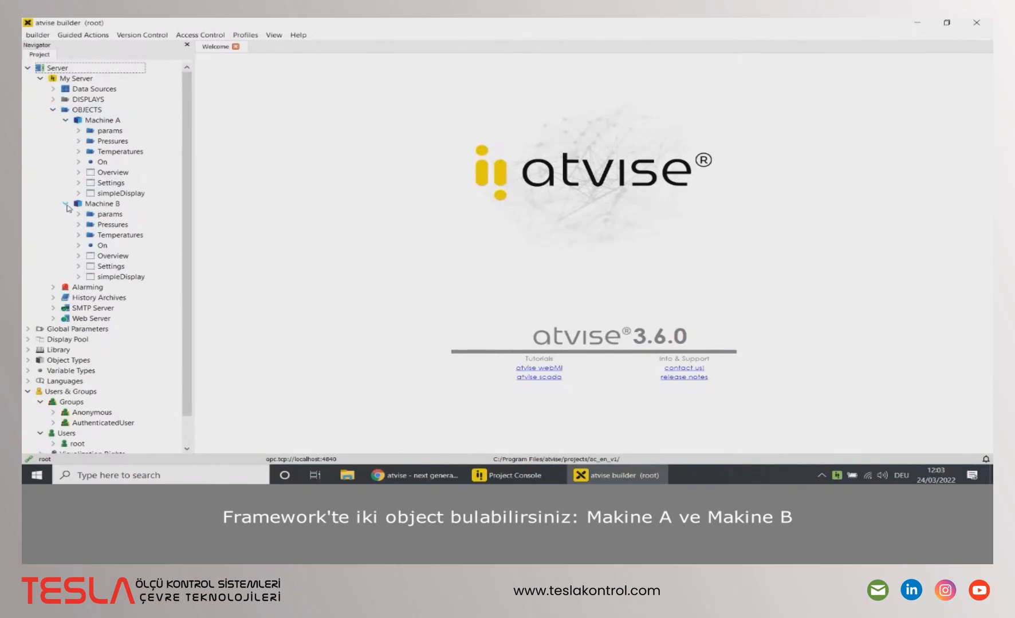
click(53, 99)
click(66, 120)
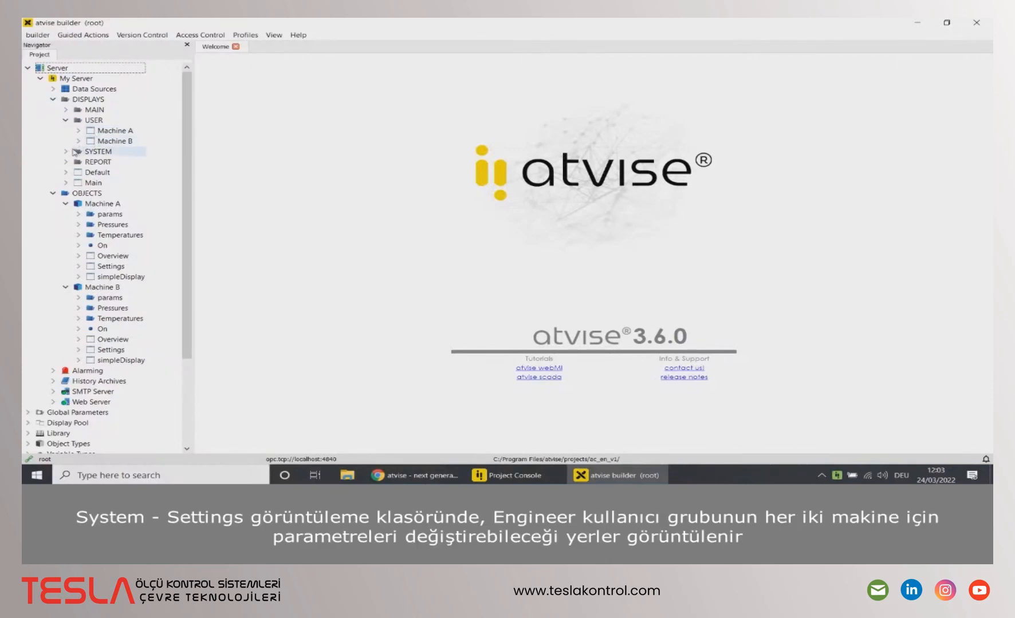
double_click(95, 151)
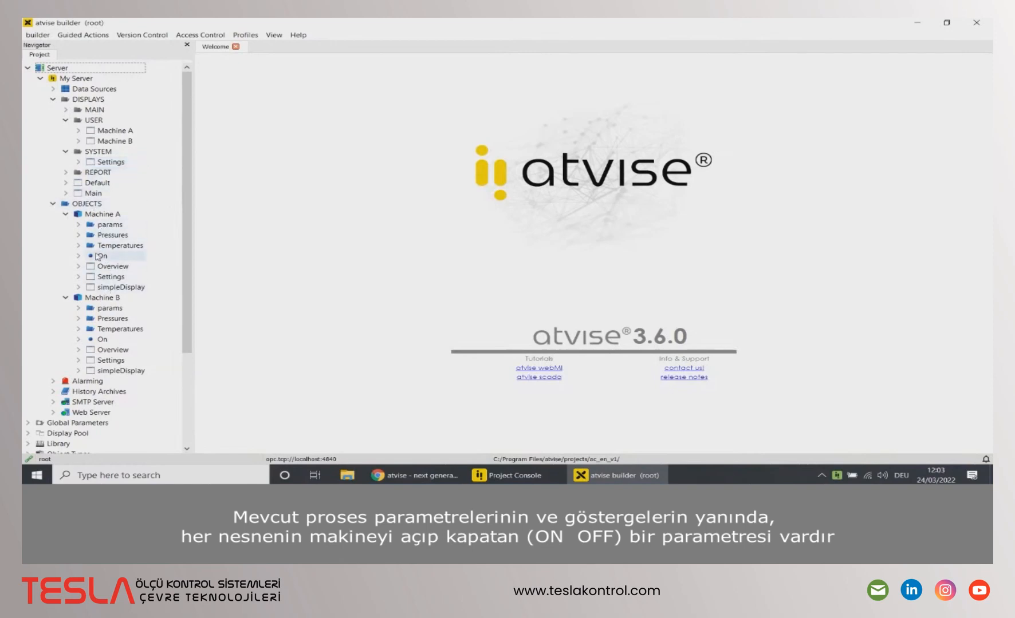
click(65, 151)
click(65, 120)
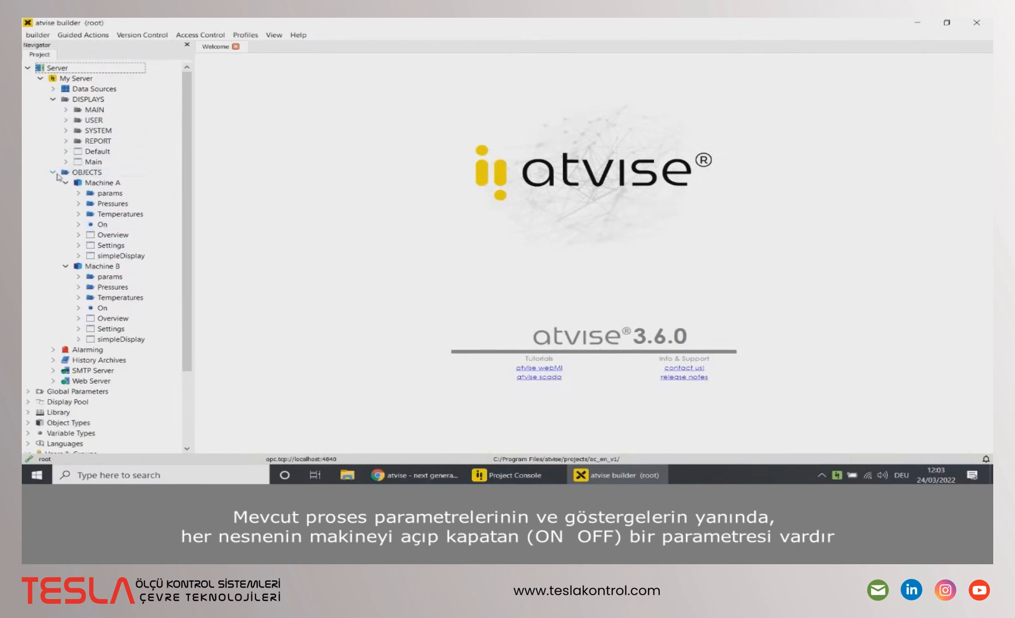
scroll(50, 227, down, 3)
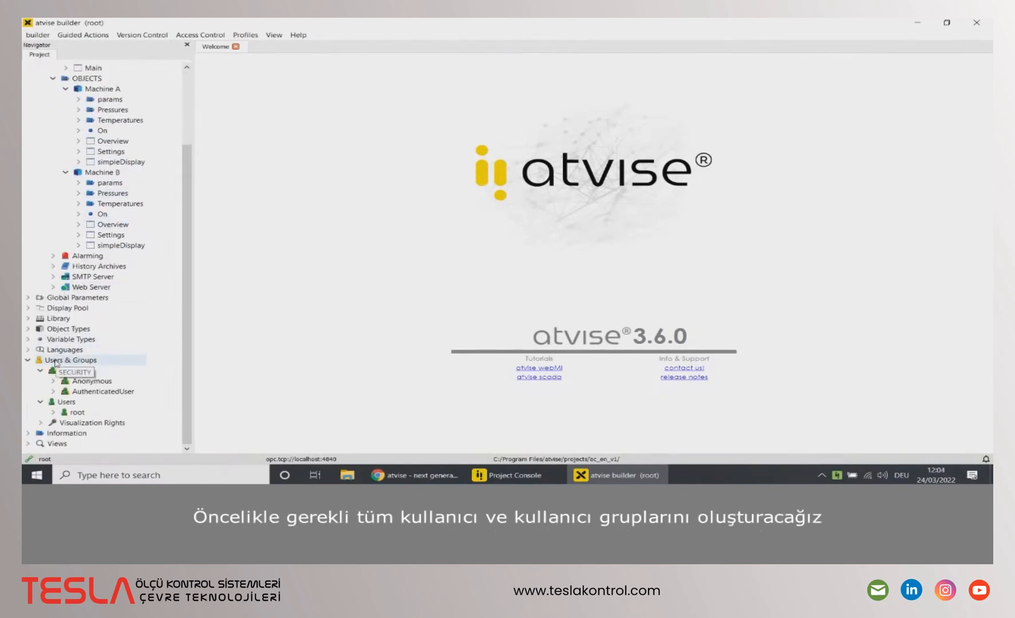
Step: Add the user Operator A and open its User-Editor at the Full name field
right_click(64, 403)
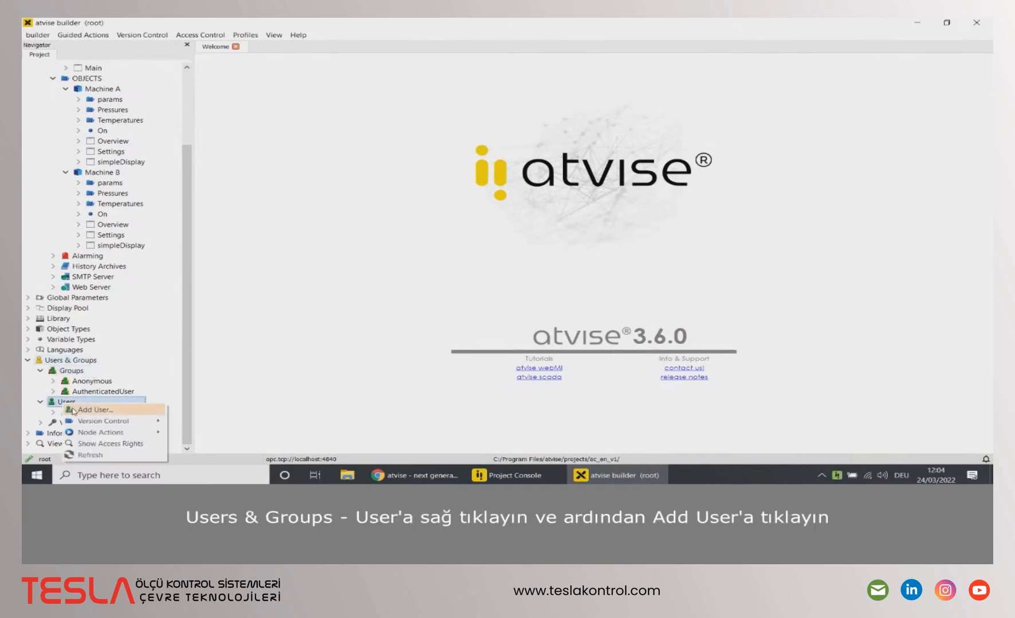
click(74, 410)
text(Operator A)
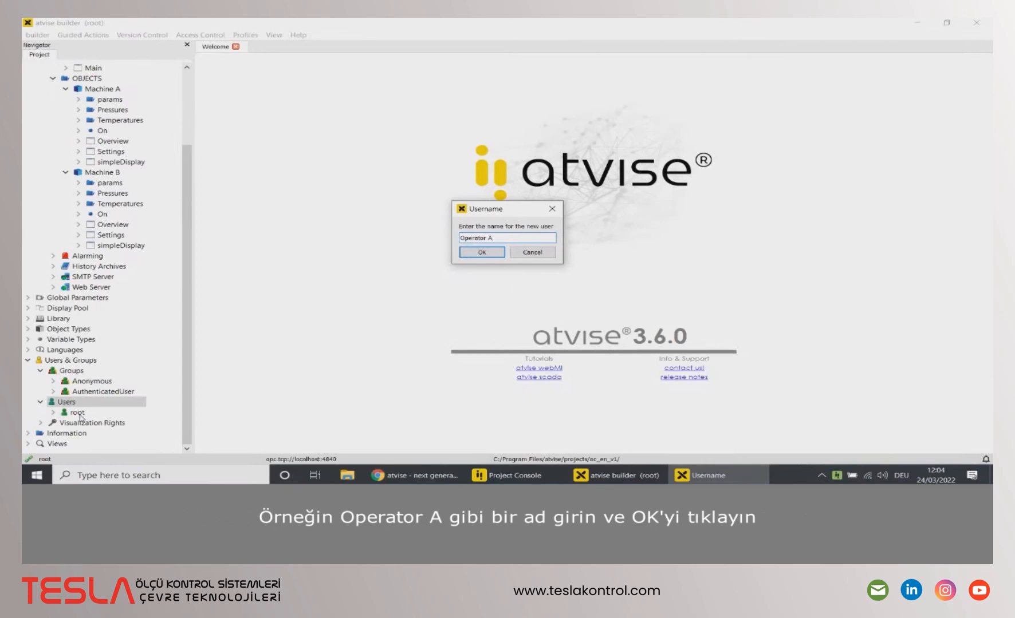
click(486, 251)
double_click(107, 413)
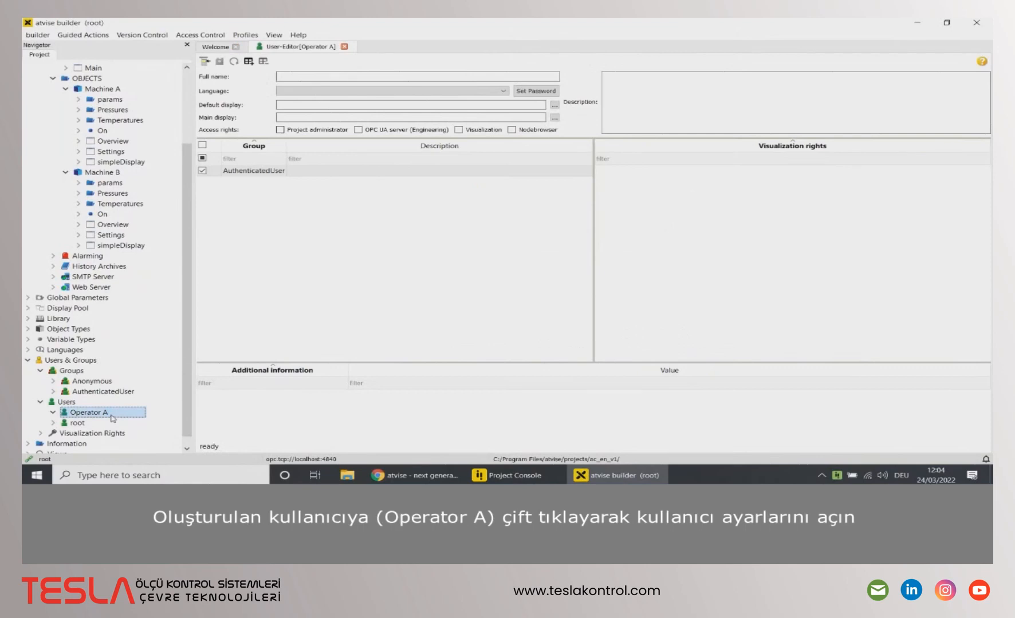
click(415, 77)
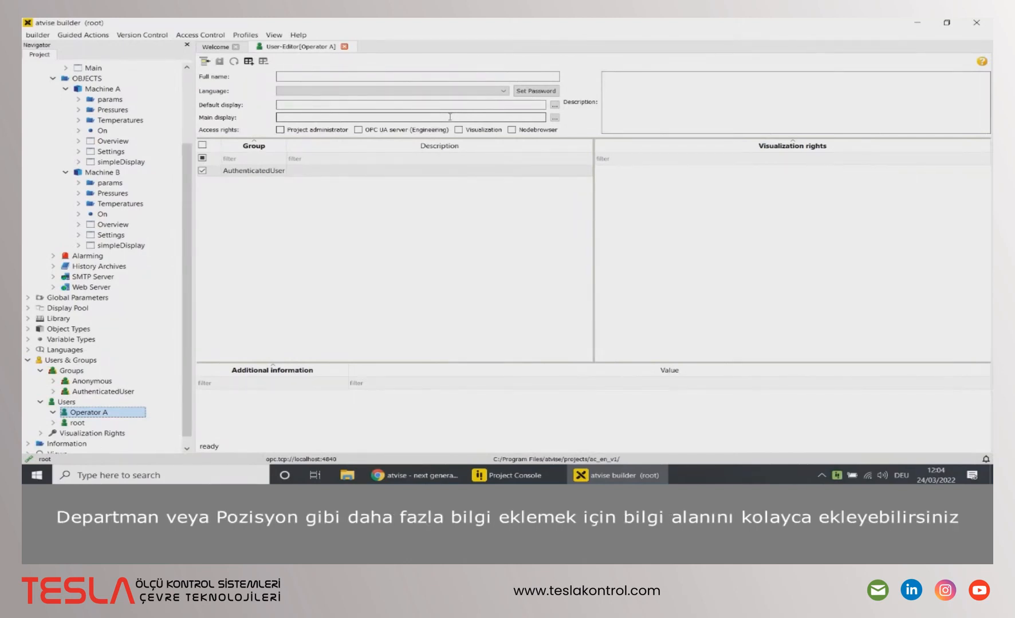
Step: Give Operator A a Number entry of 8399 and Visualization access, then save
click(248, 62)
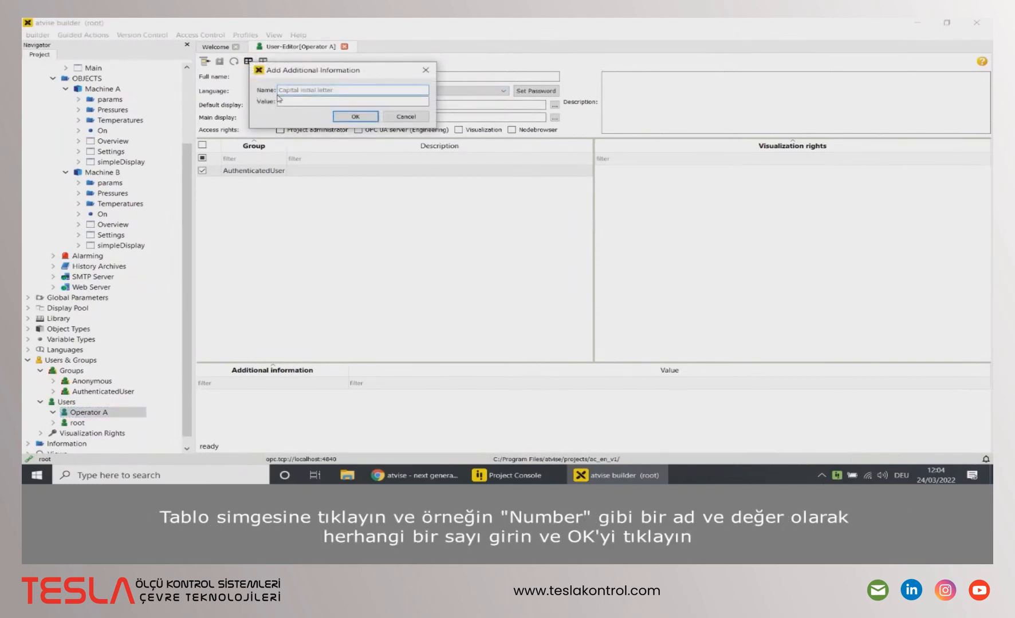
text(Number3399)
click(339, 115)
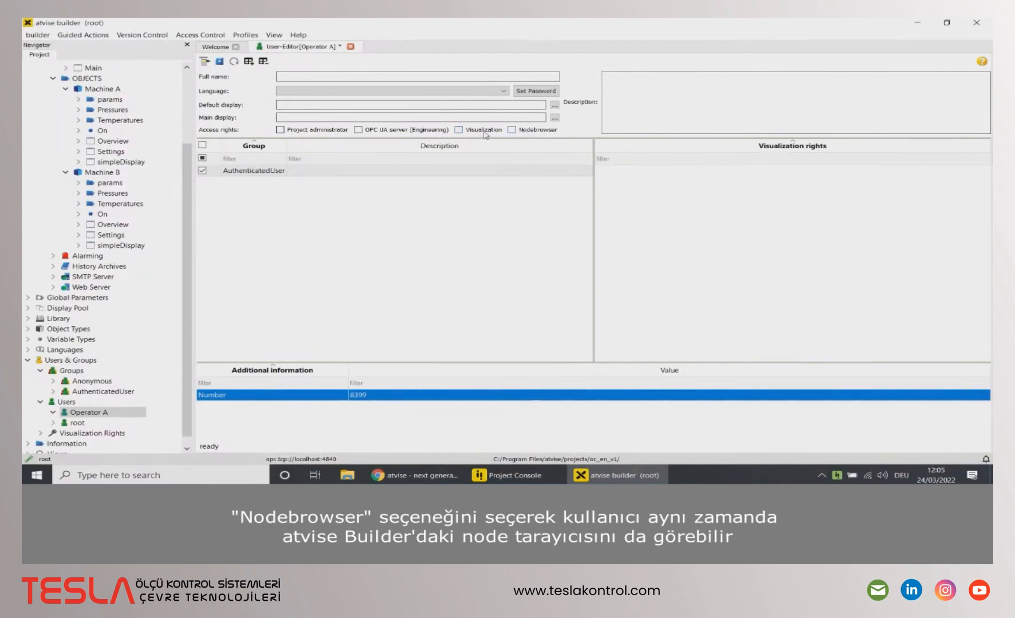
click(459, 131)
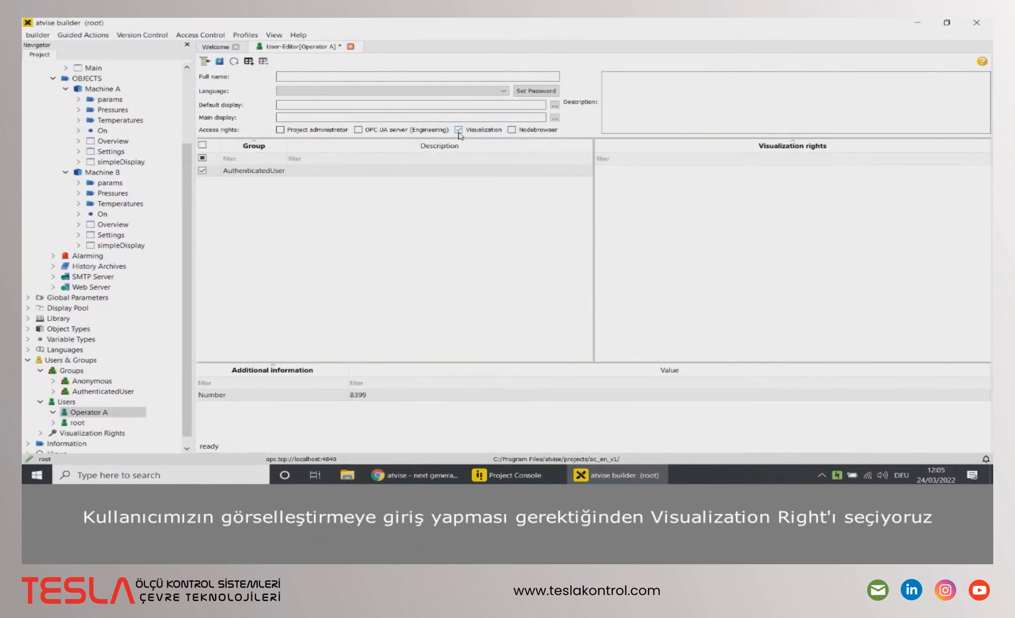
click(220, 61)
Step: Add user Operator B with Visualization access
right_click(64, 403)
click(72, 410)
text(Operator B)
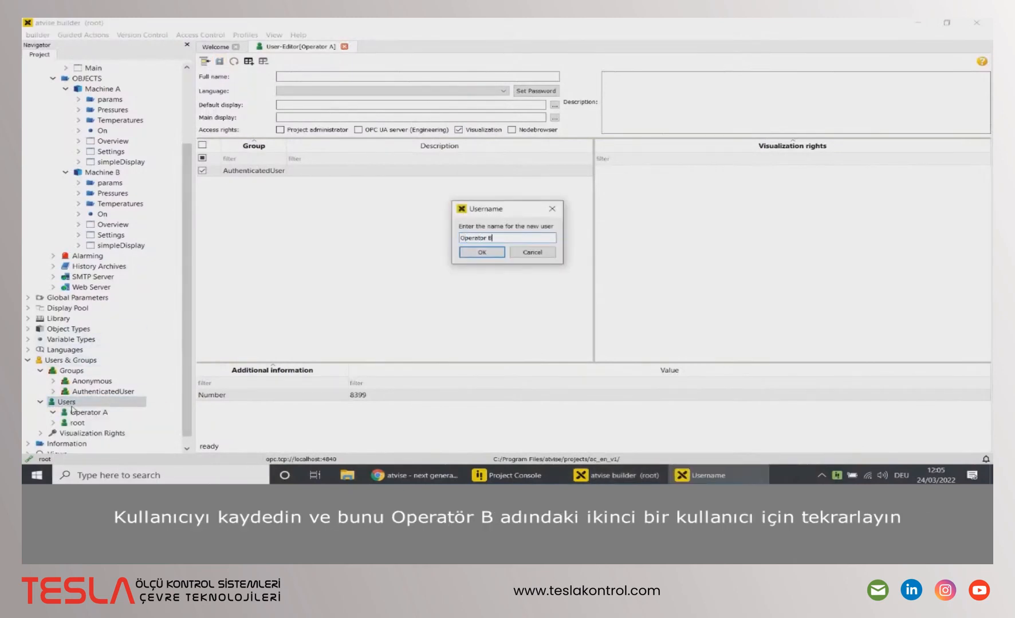
key(Return)
click(457, 130)
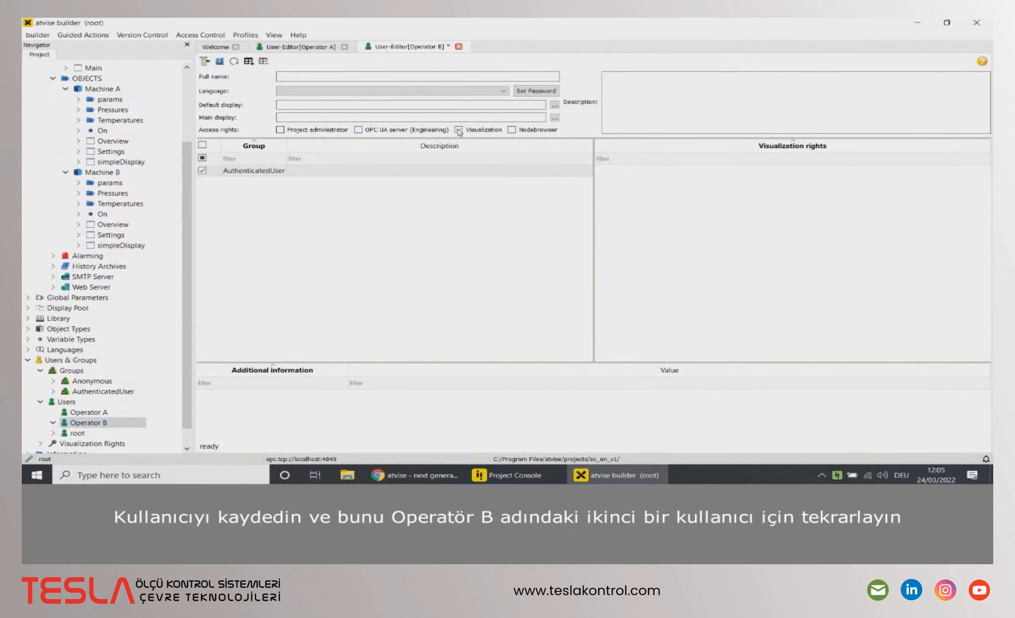
Step: Add user Engineer with the OPC UA server (Engineering) right, then save Engineer and Operator B
right_click(71, 403)
click(84, 412)
text(Engineer)
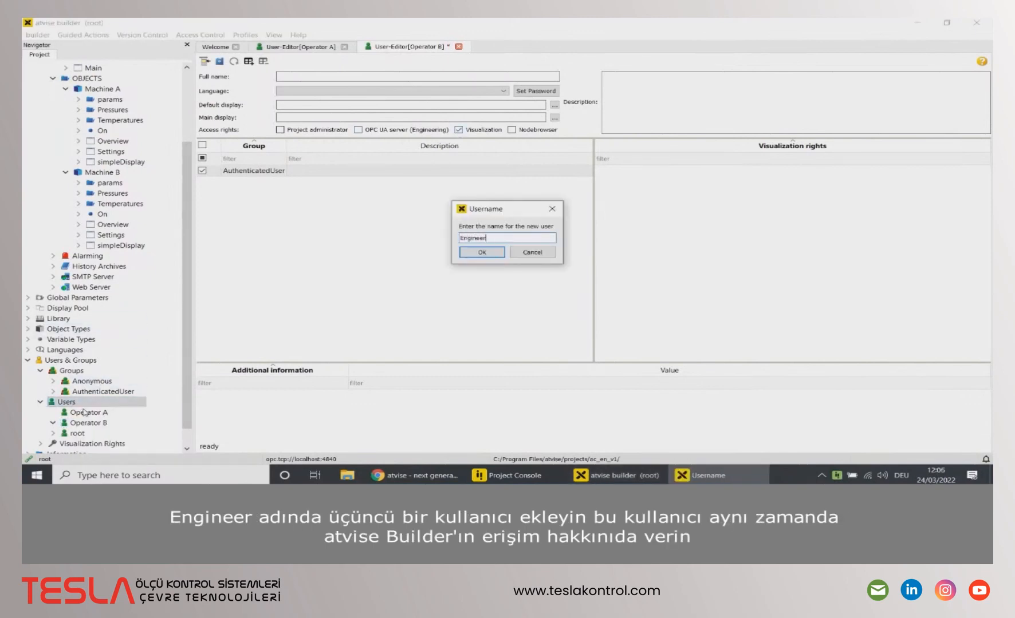
key(Return)
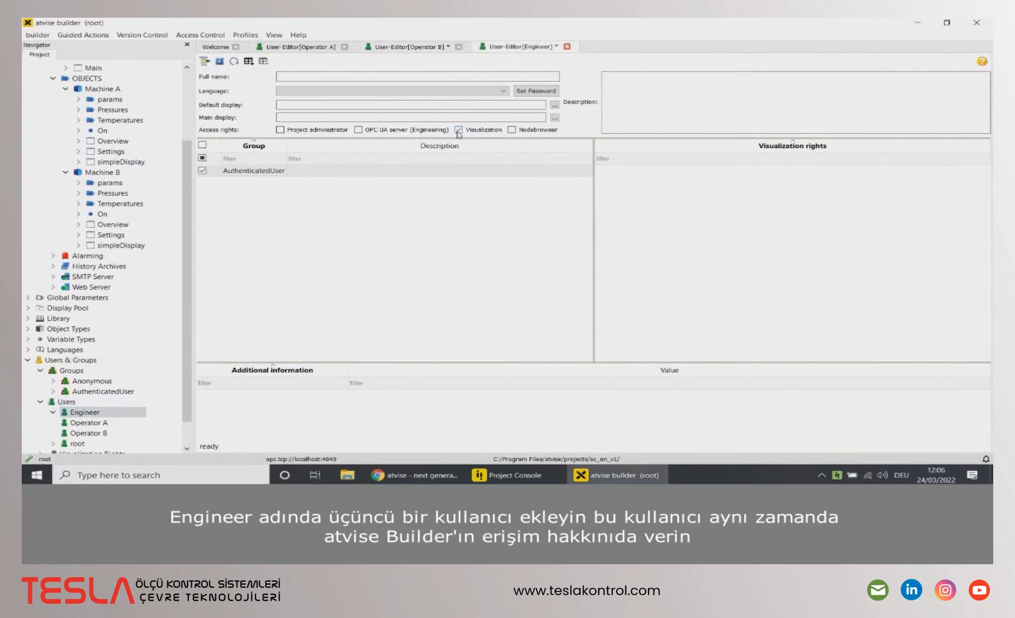
click(358, 130)
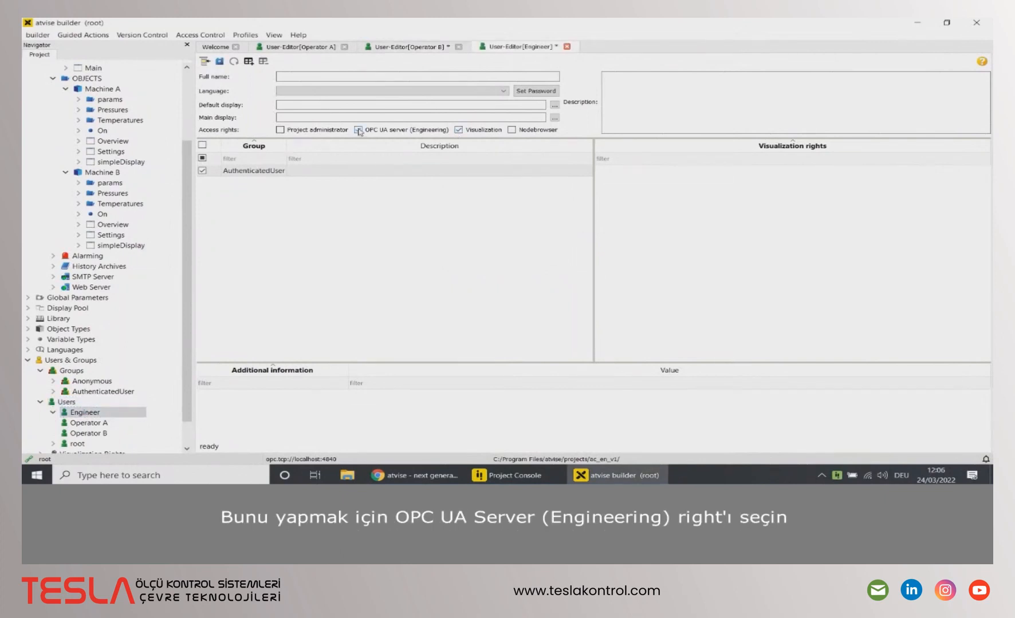
click(220, 64)
click(383, 48)
click(220, 64)
Step: Create group Operators A with Operator A as member and save it
right_click(84, 373)
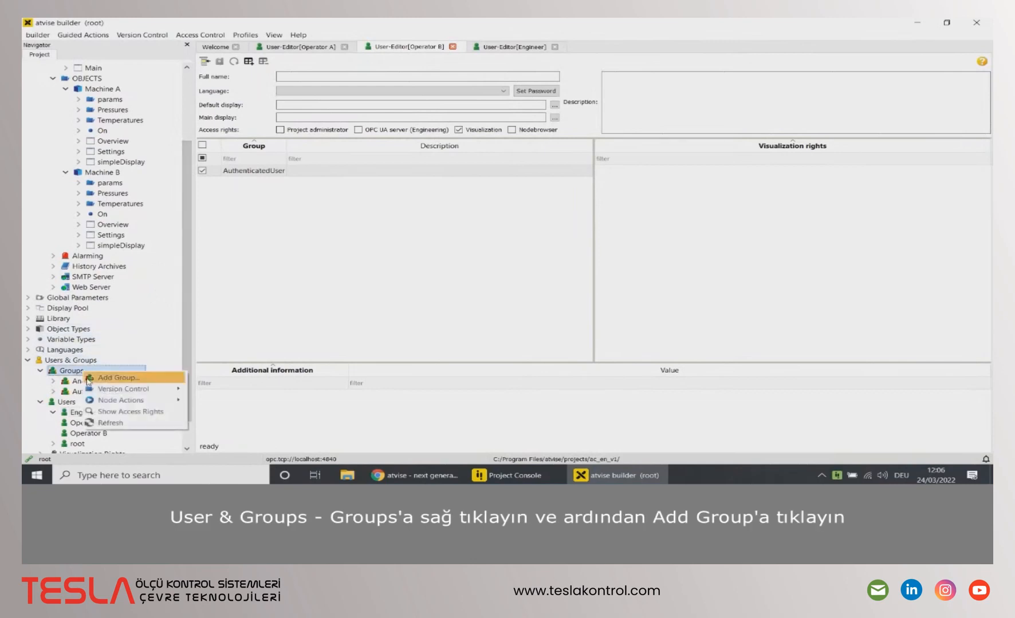
click(91, 378)
text(Ope)
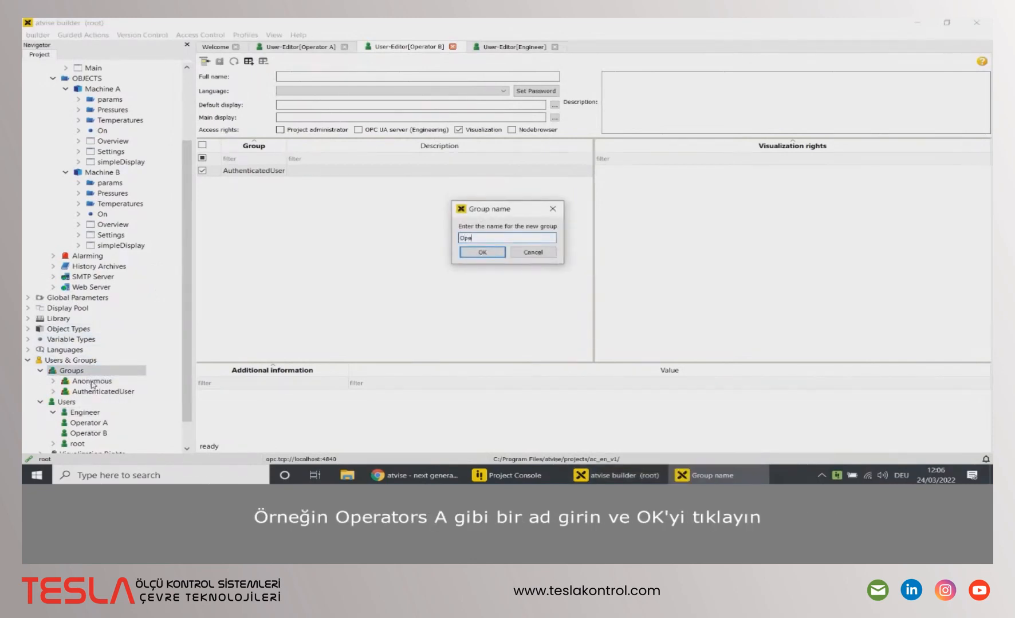
text(rators A)
key(Return)
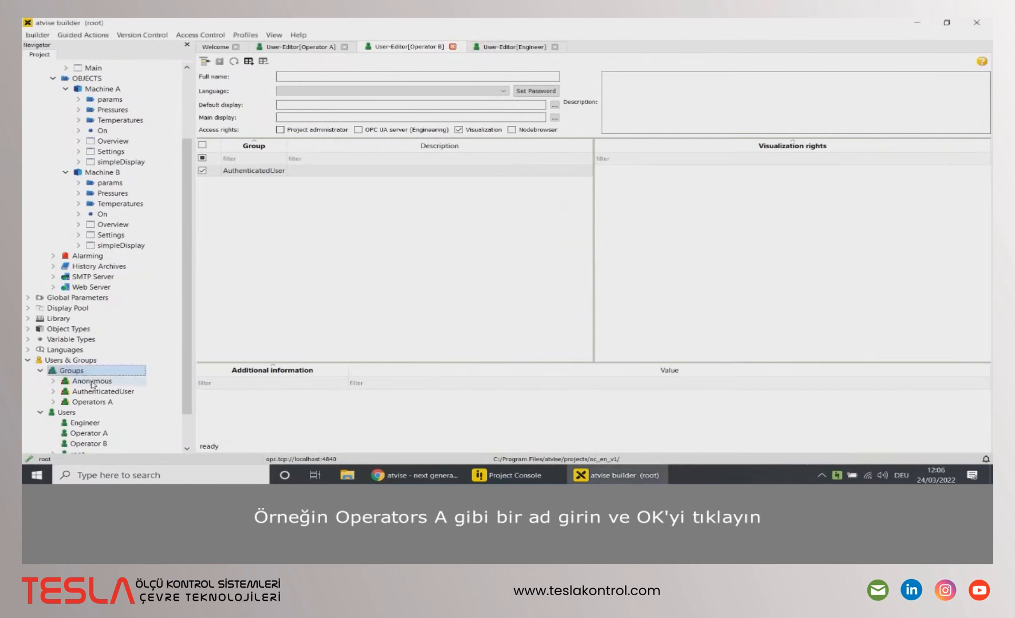
double_click(92, 402)
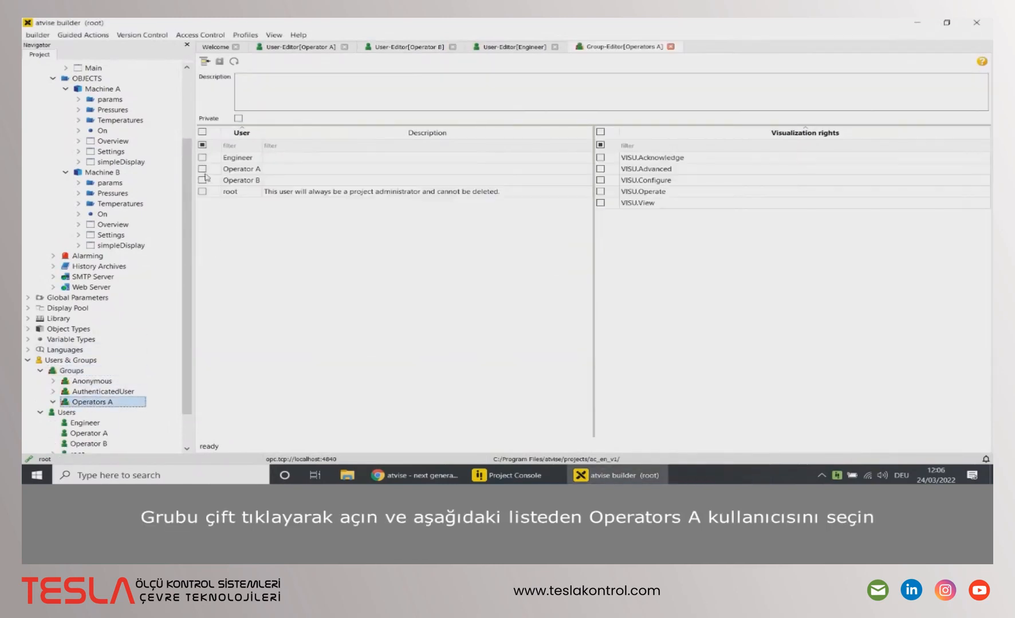
click(201, 170)
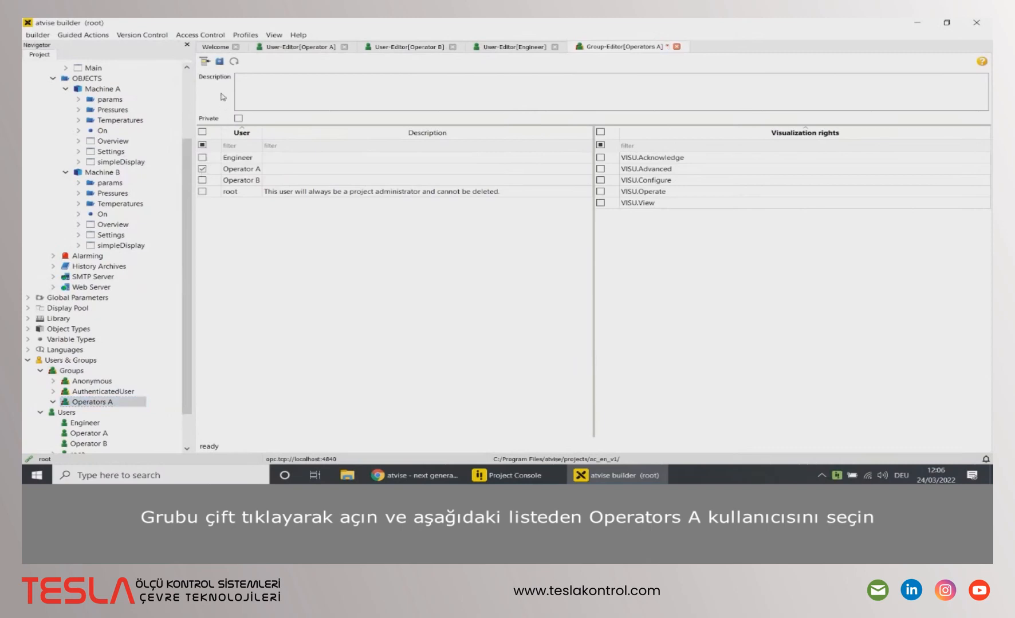
click(220, 63)
Step: Create groups Operators B and Engineers, adding Engineer to Engineers, and save
right_click(90, 371)
click(101, 382)
text(Operators B)
key(Return)
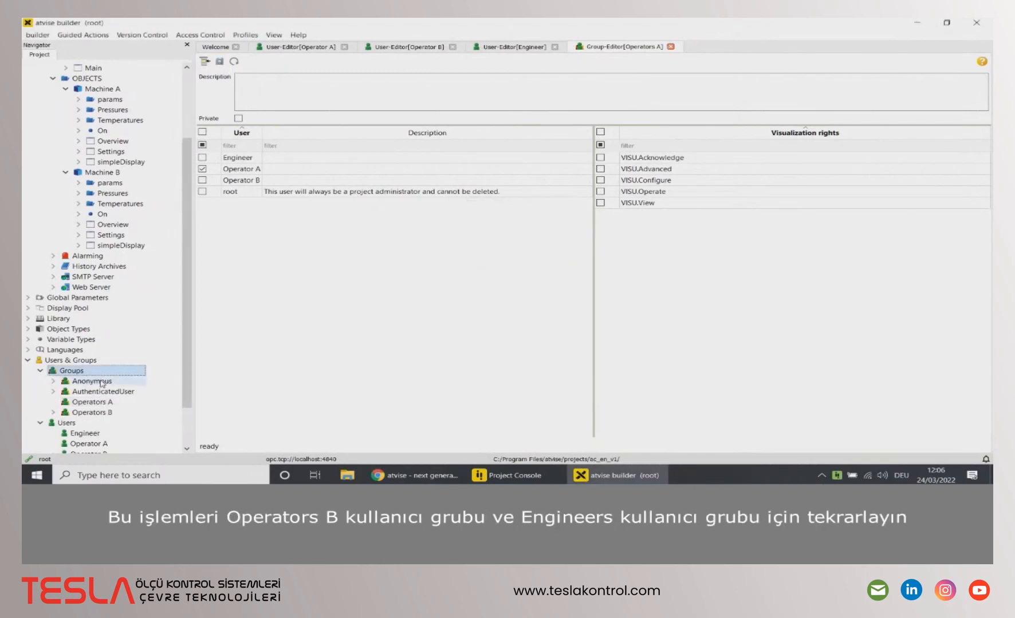
right_click(71, 370)
click(109, 378)
text(Engineers)
key(Return)
click(202, 158)
click(219, 62)
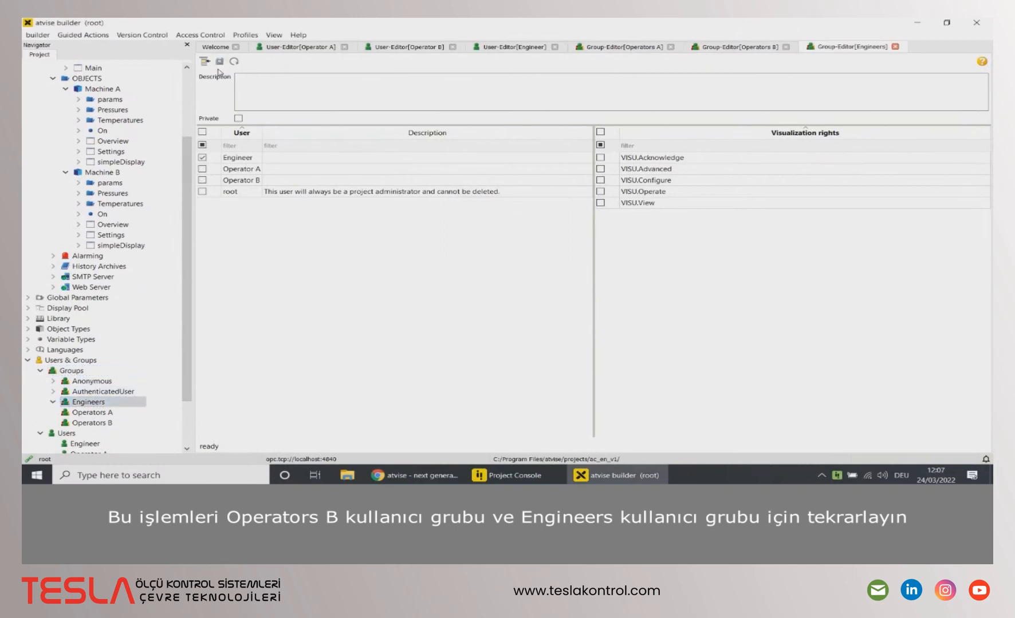
Step: Close the five group editors and the Operator A user editor, then open Access Control > Assign Access Rights
click(895, 46)
click(786, 47)
click(670, 47)
click(554, 47)
click(452, 47)
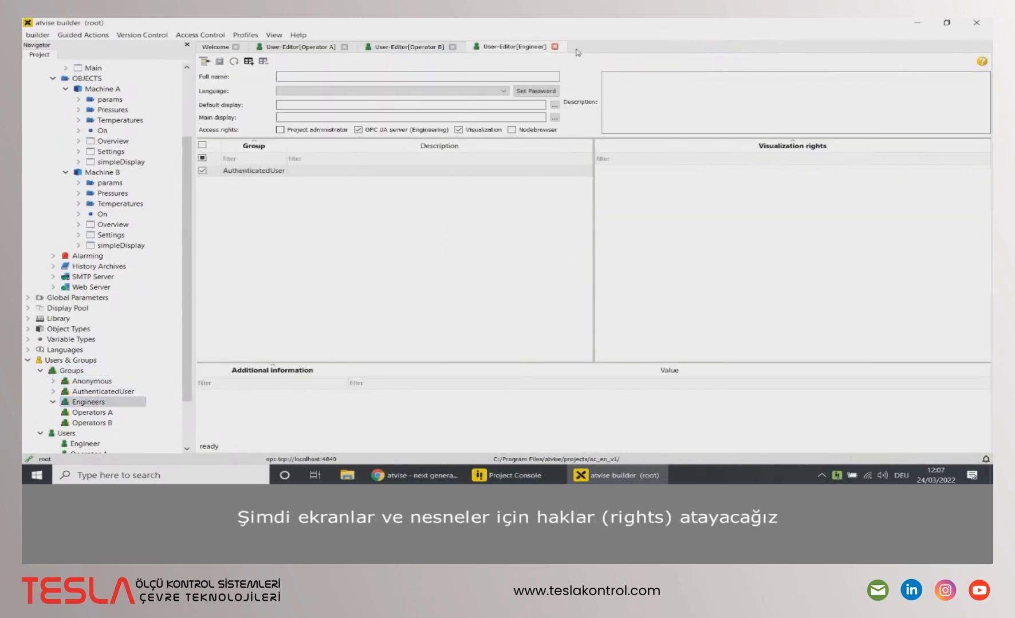
click(344, 47)
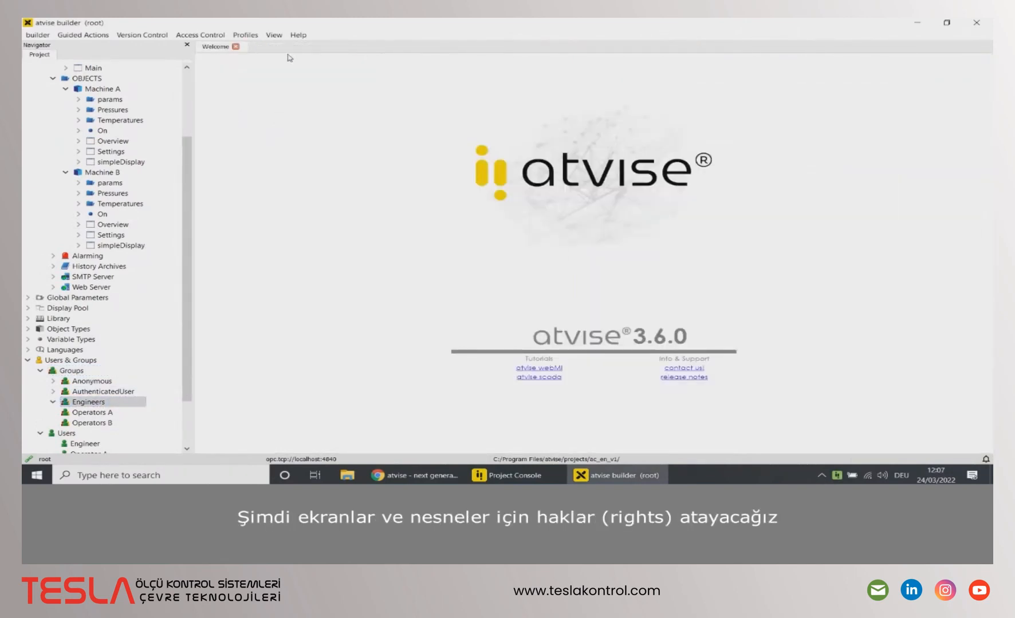
click(194, 36)
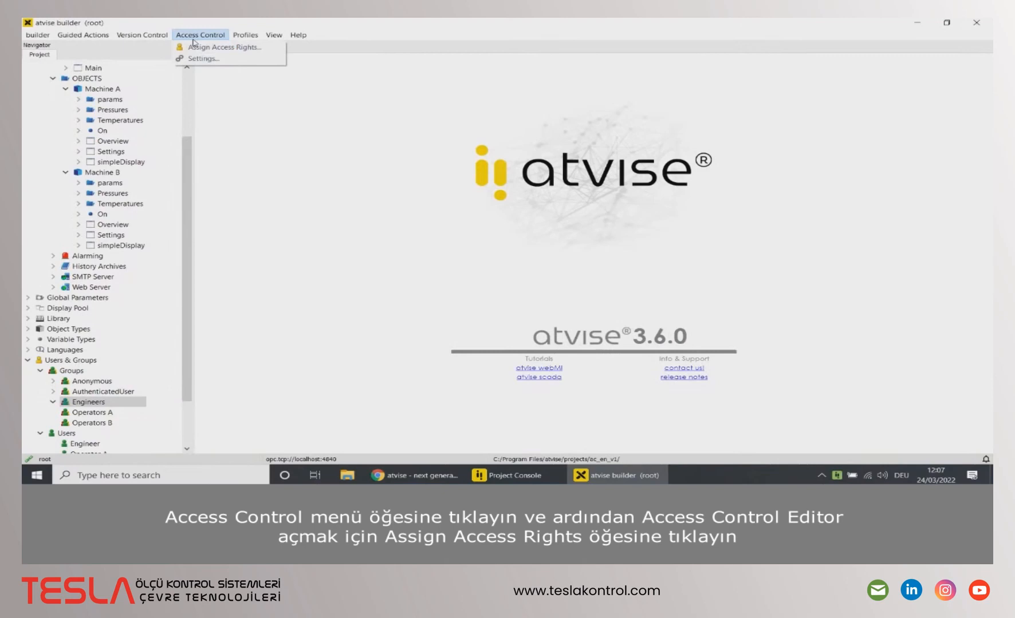
click(193, 47)
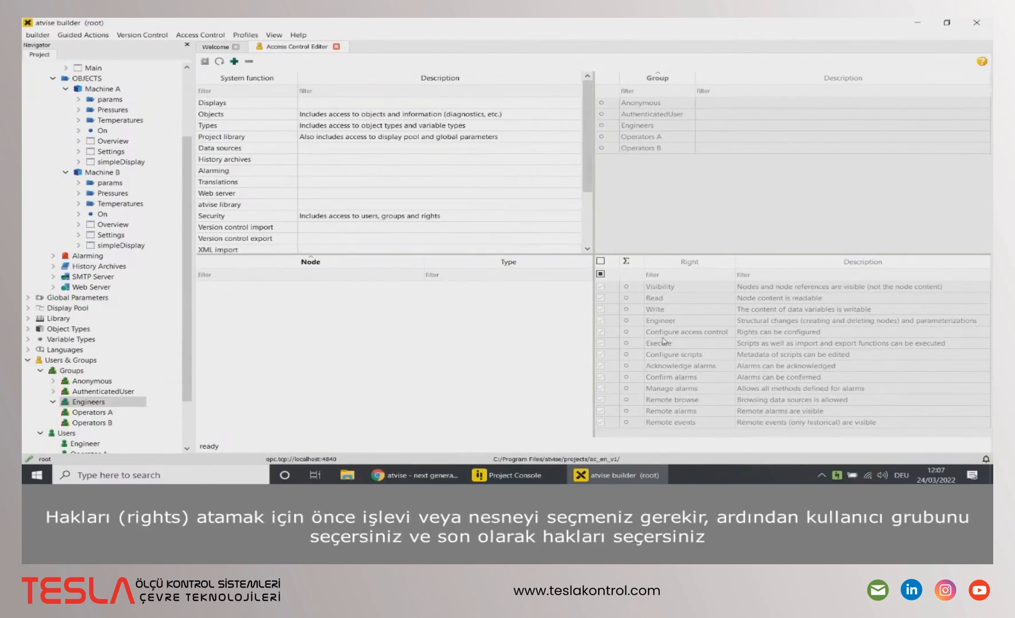
click(241, 114)
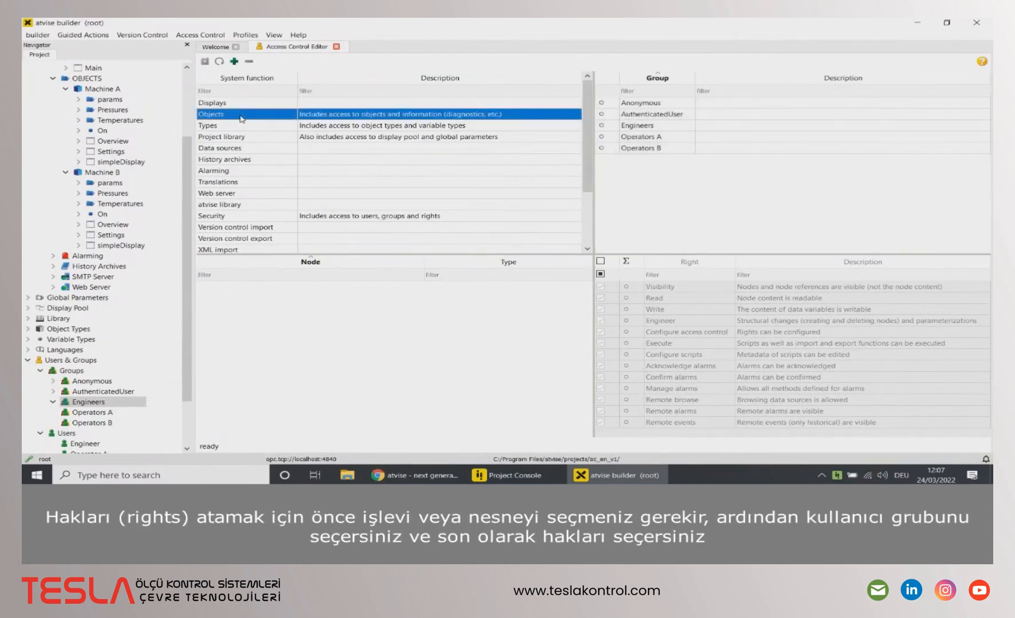
click(649, 138)
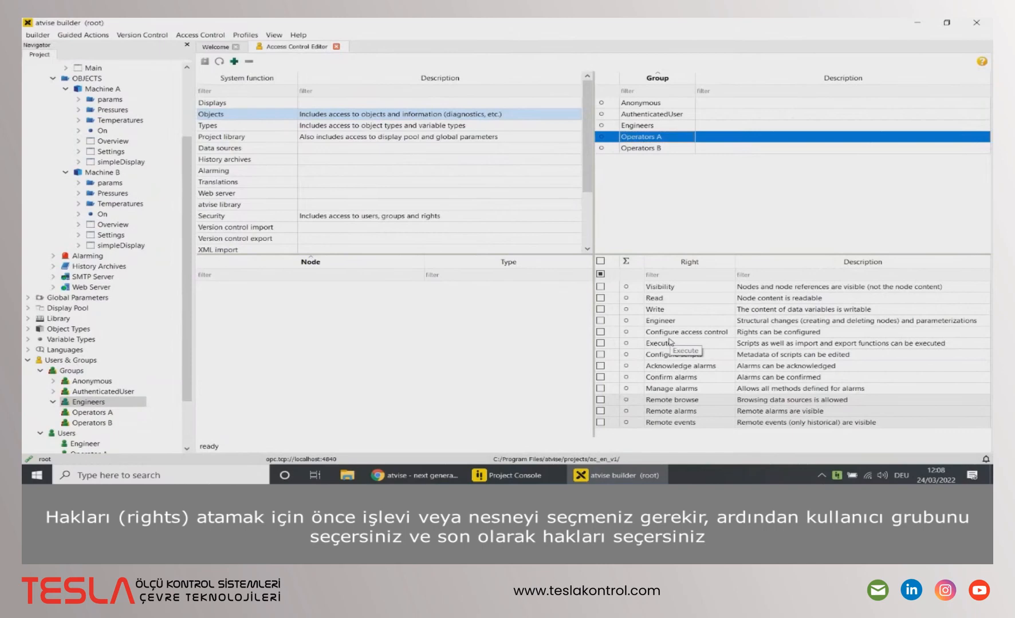
click(637, 104)
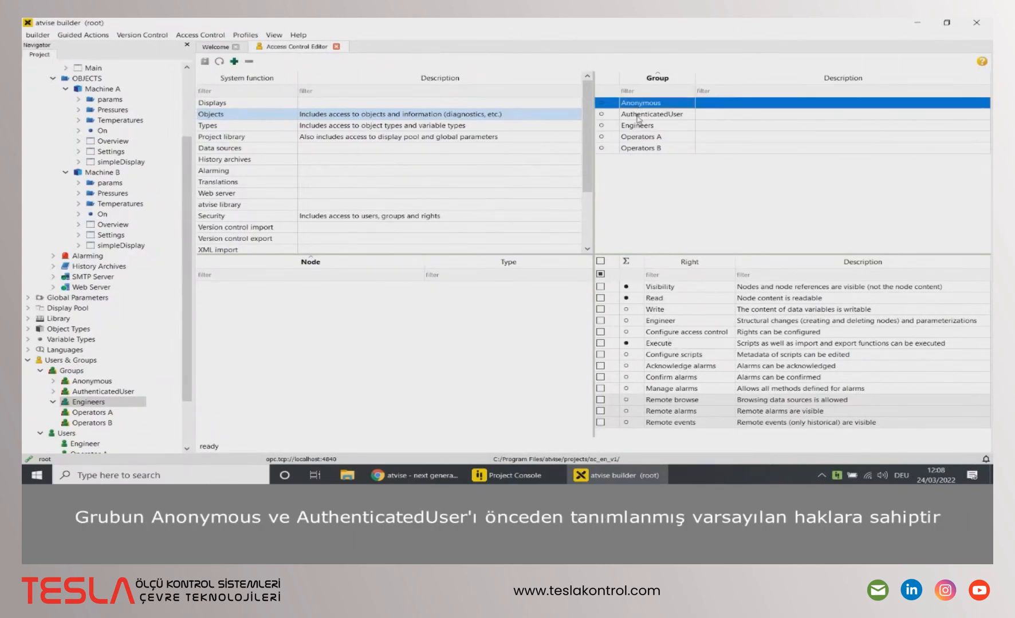
click(638, 117)
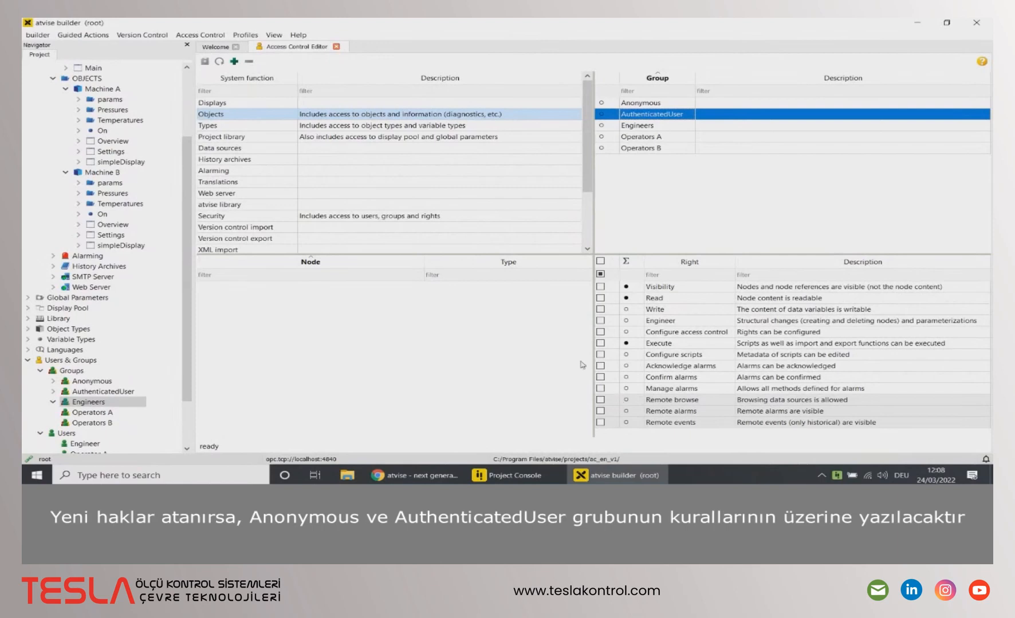
click(270, 127)
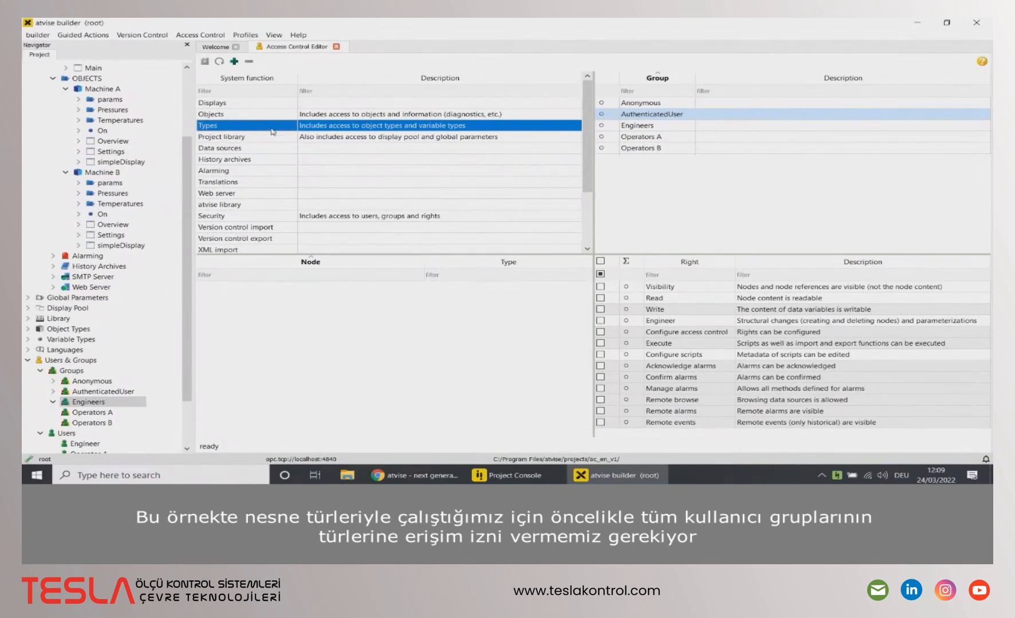
Step: On Types, give Engineers the Engineer right and give Operators A and Operators B Read access
click(630, 126)
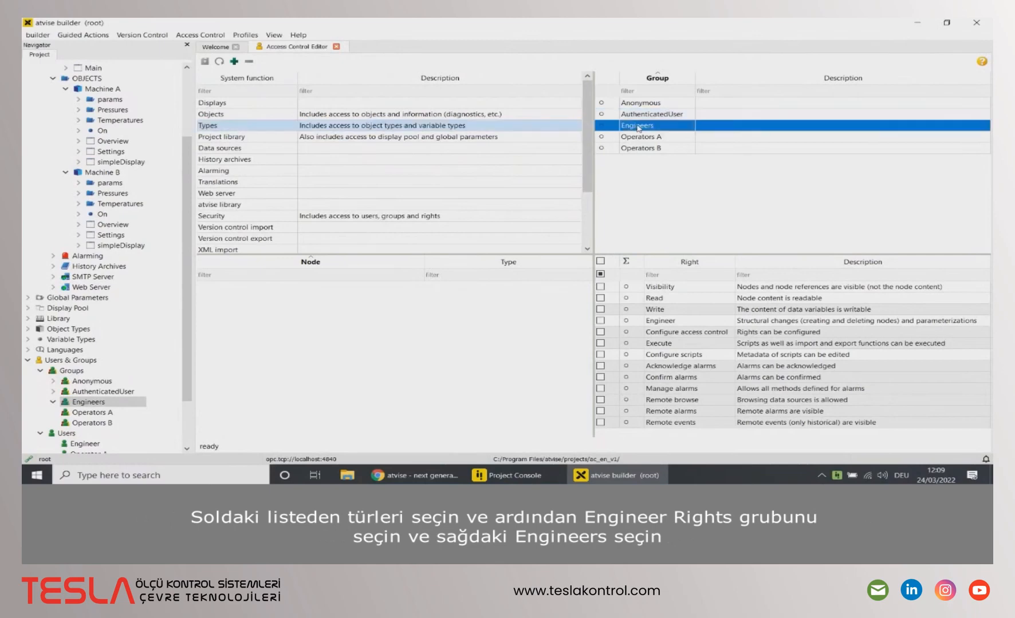
click(600, 321)
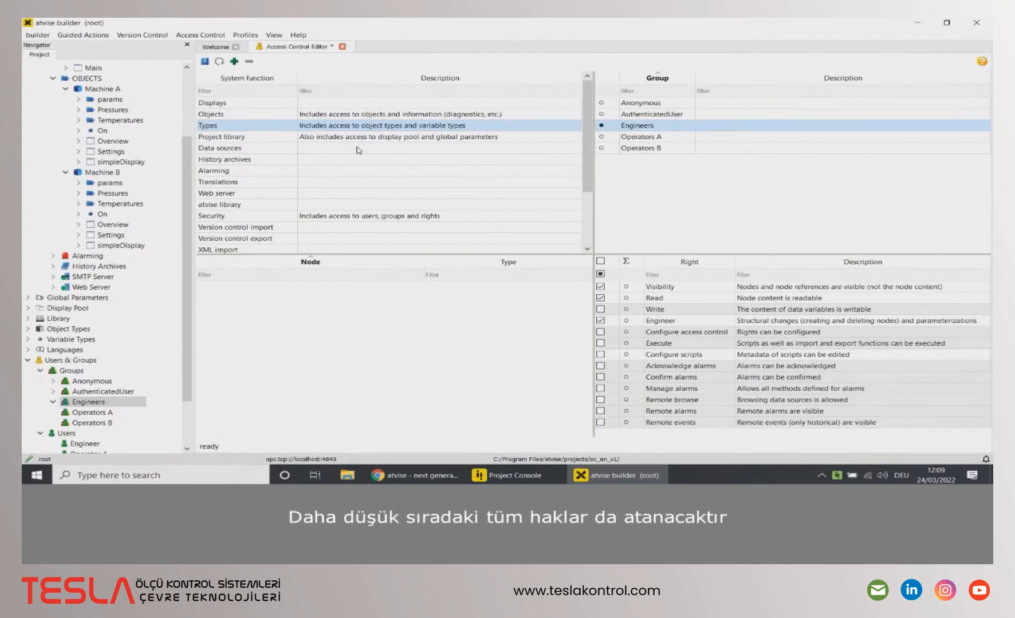
click(635, 138)
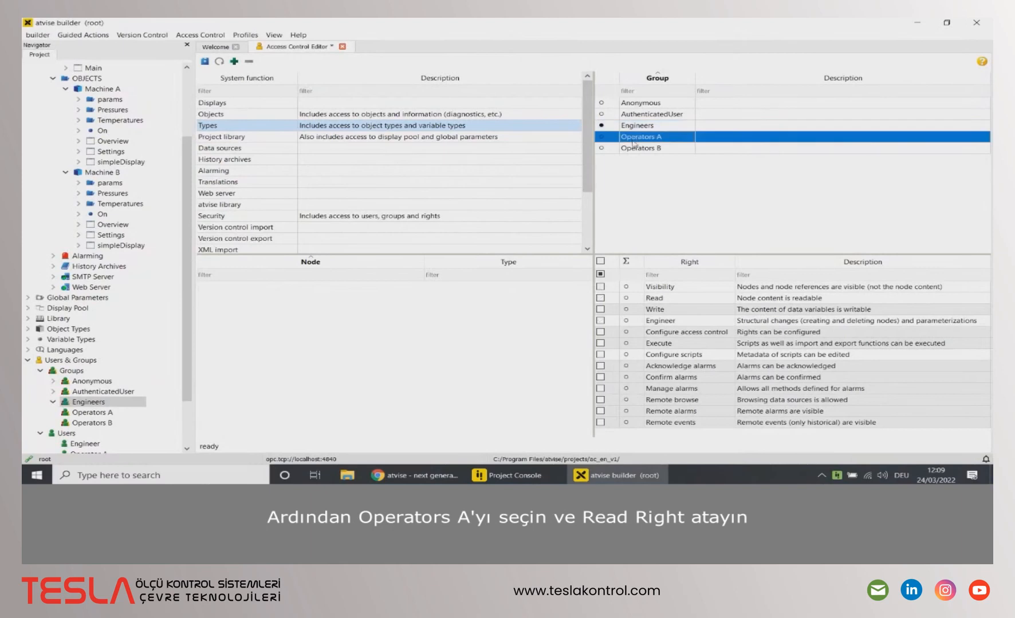
click(600, 298)
click(643, 148)
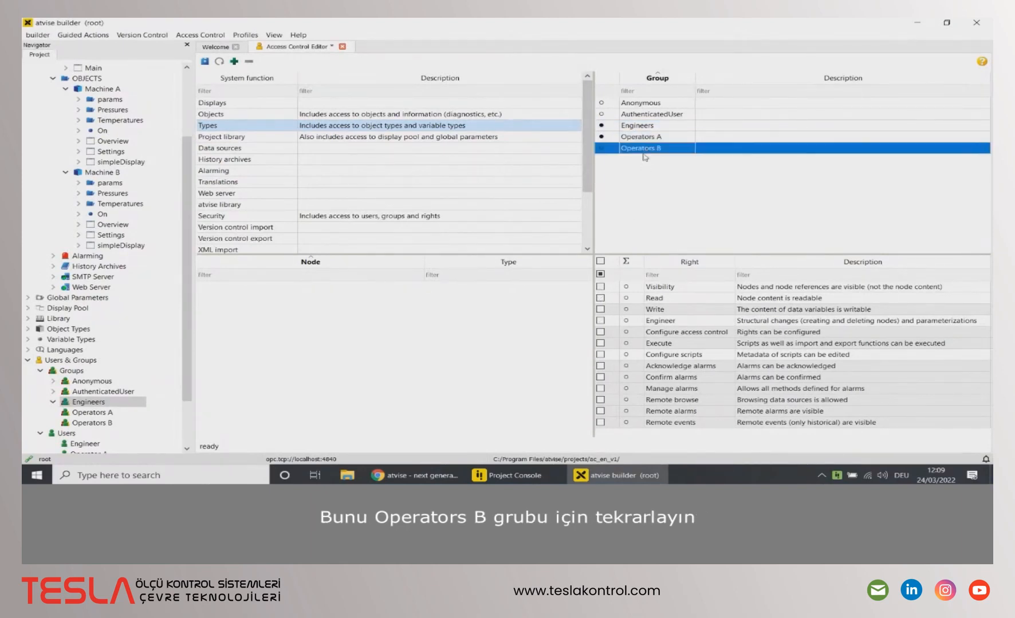
click(600, 298)
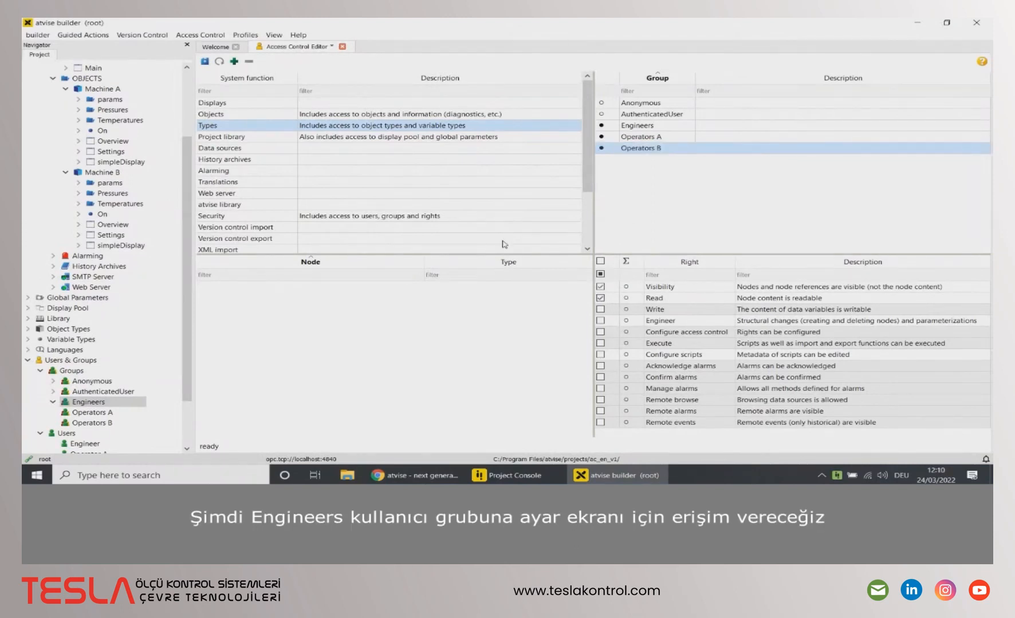
Step: Add the AGENT.DISPLAYS.SYSTEM.Settings display to the node rights list
click(234, 61)
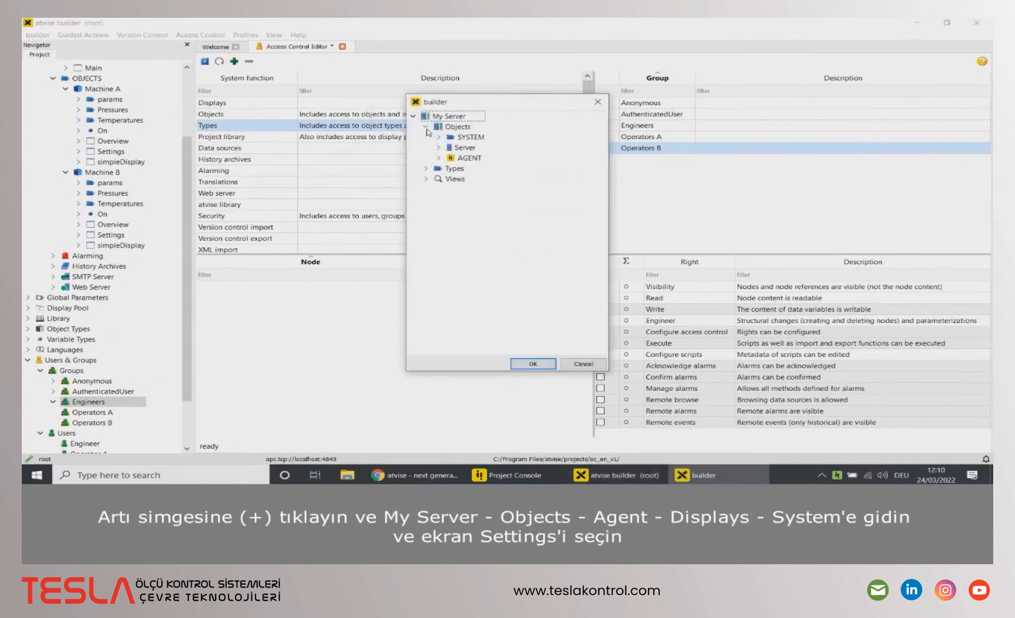
click(438, 158)
click(451, 189)
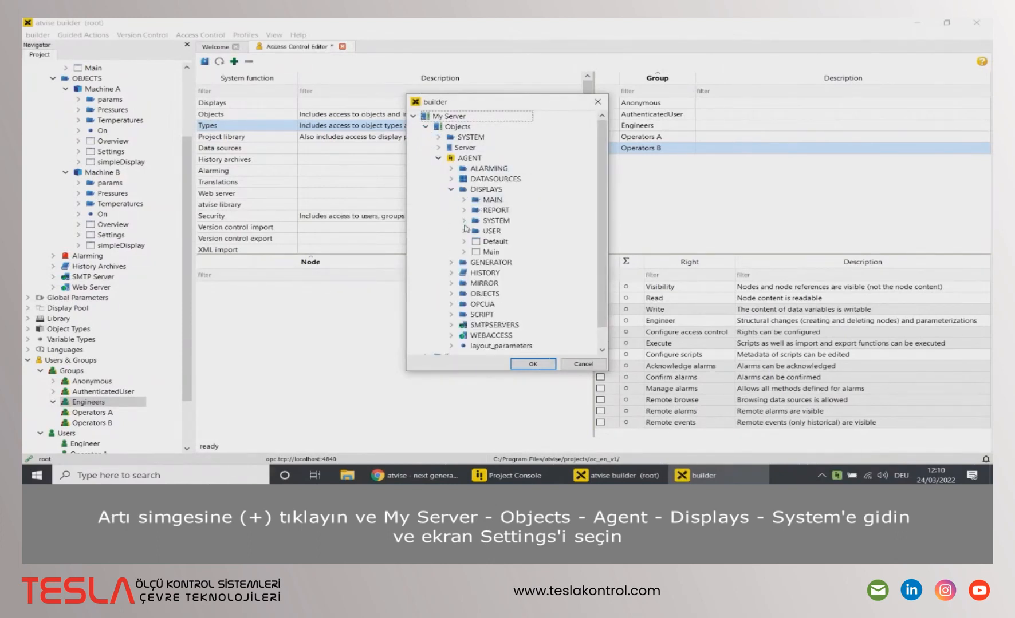
click(464, 220)
click(504, 231)
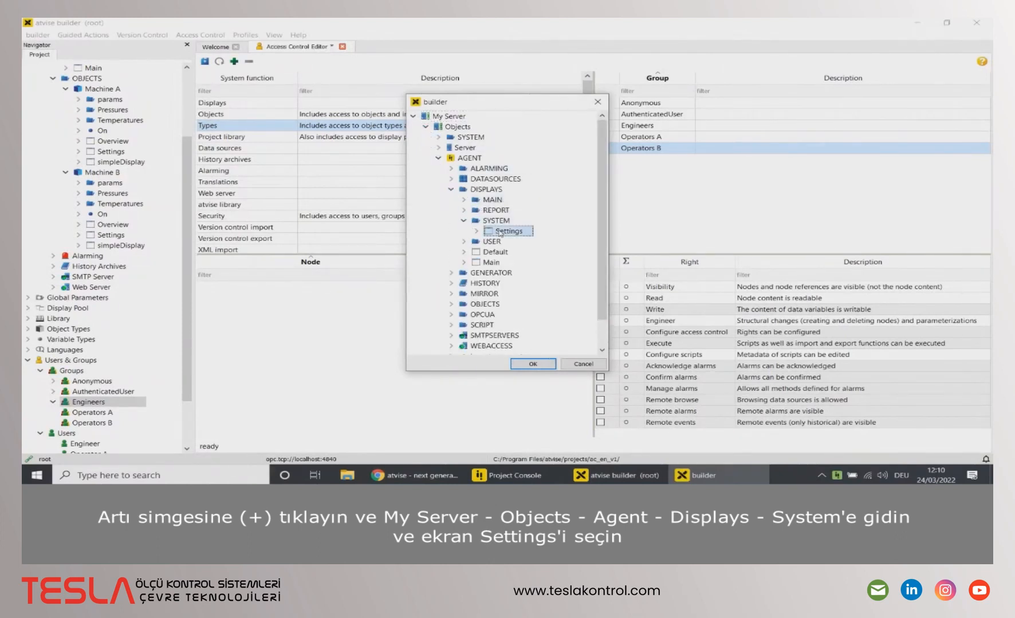
click(523, 370)
Step: Give the Engineers group the Engineer right on the Settings display
click(634, 131)
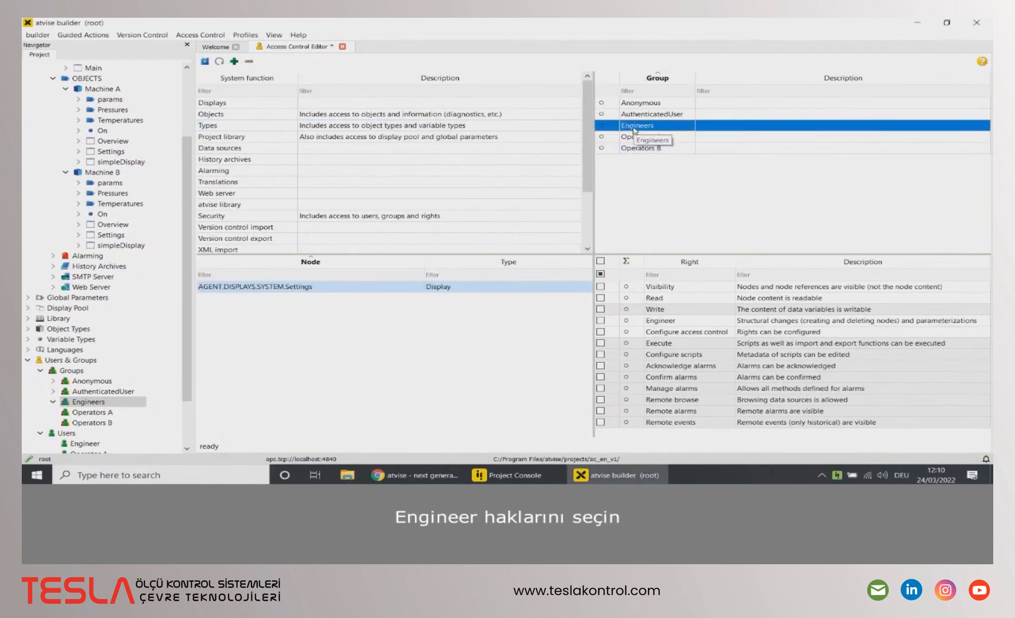
click(600, 321)
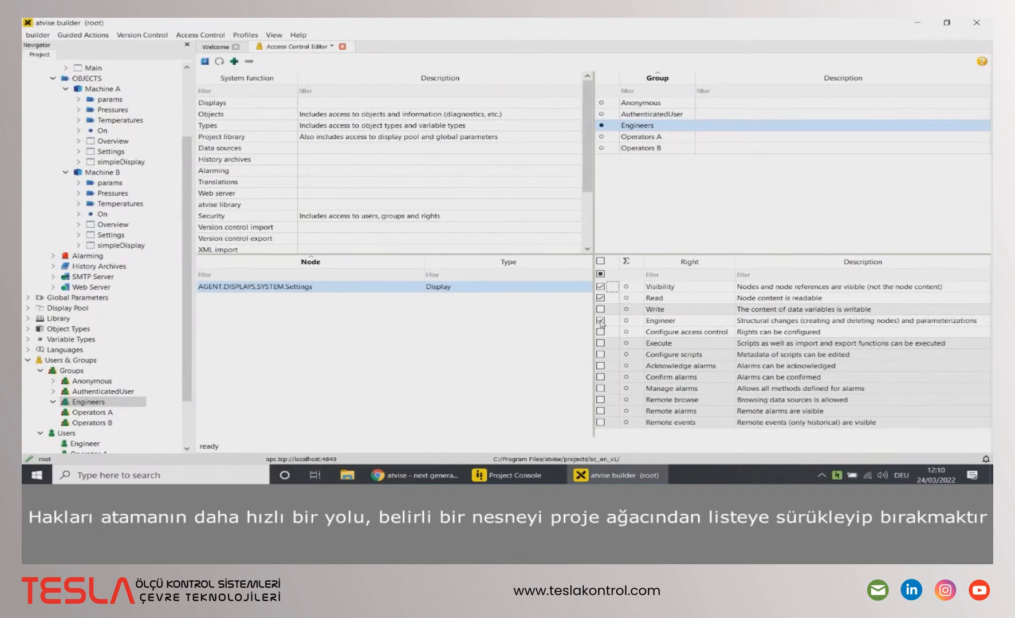
scroll(114, 131, up, 4)
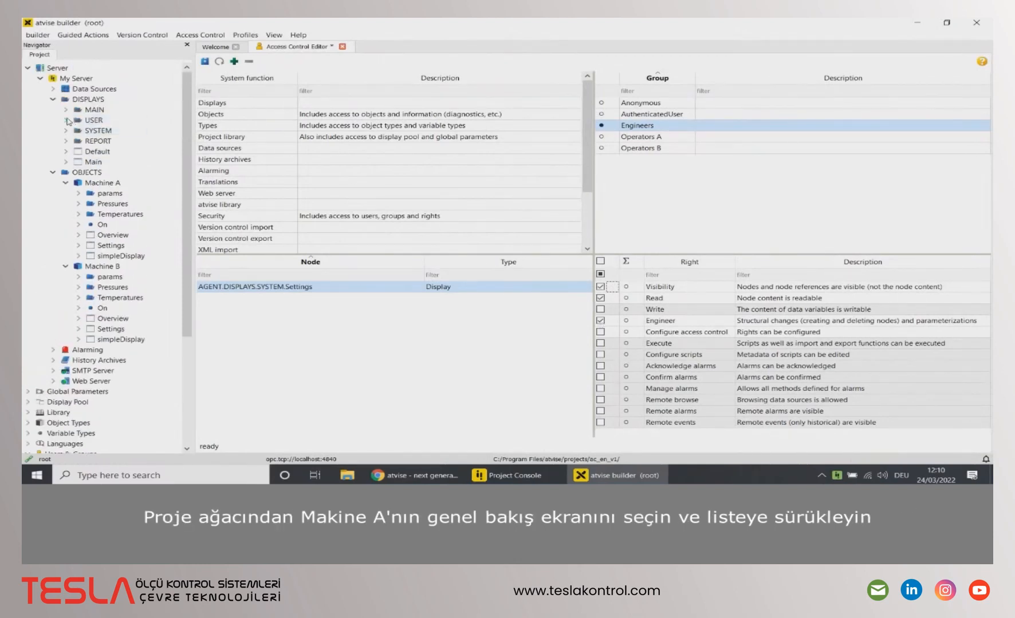
Step: Add the USER Machine A display to the node list and grant Operators A Read access
drag(90, 130, 272, 318)
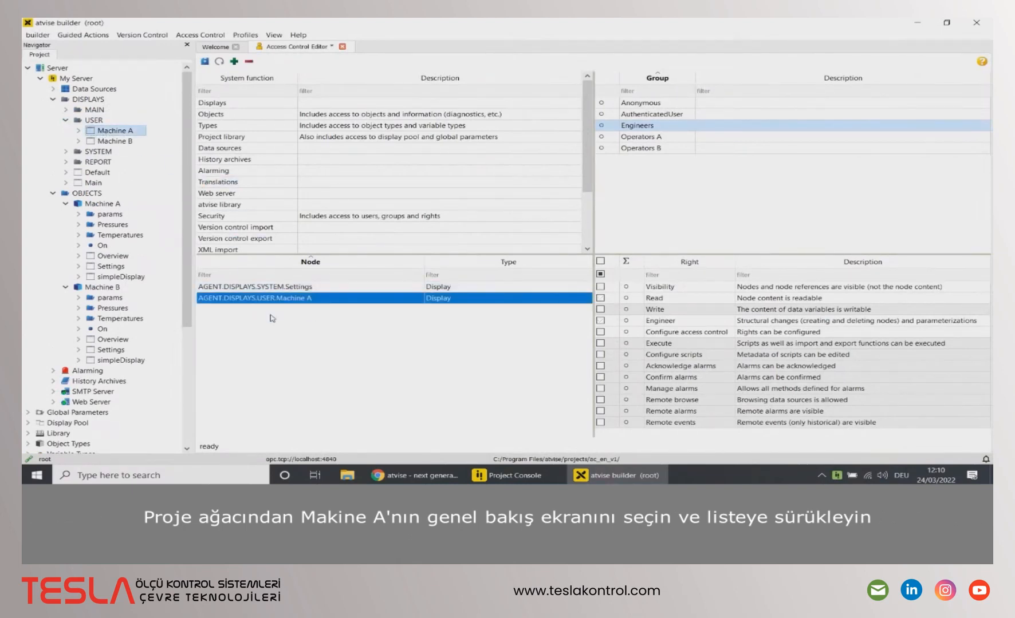
click(616, 140)
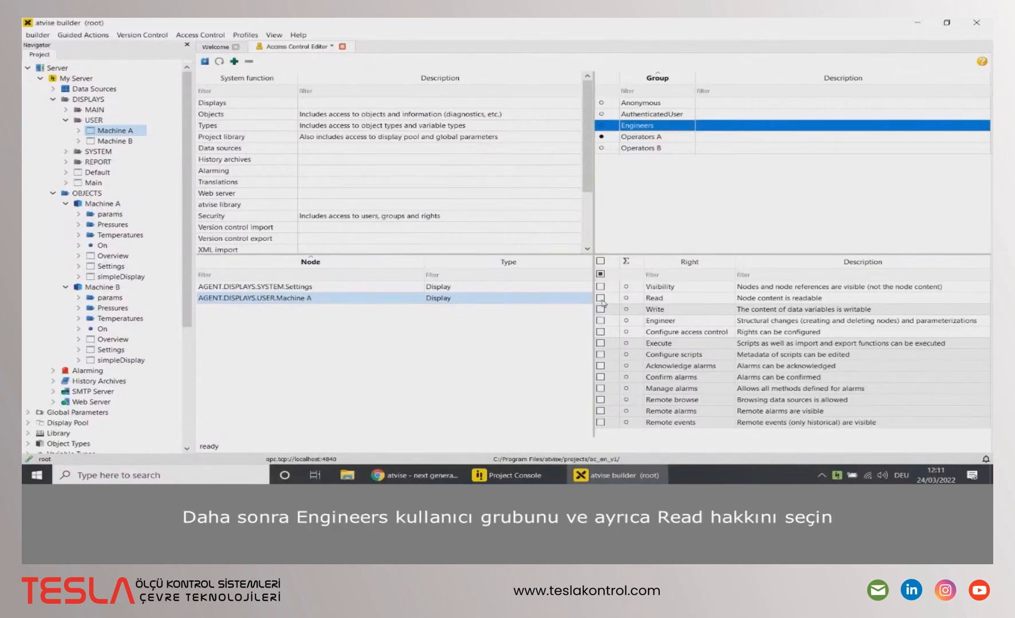
click(600, 298)
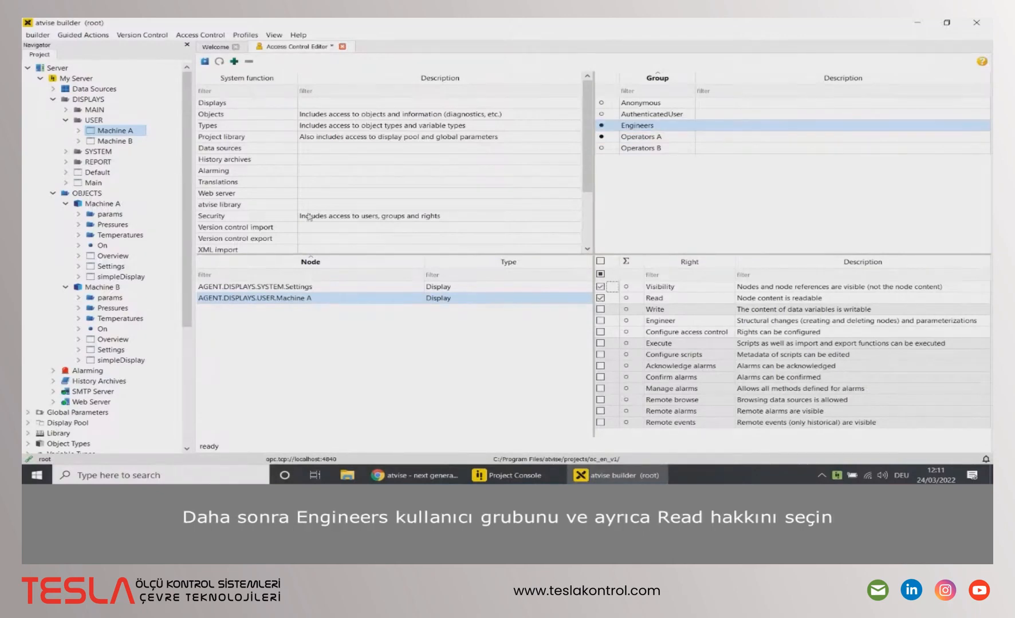
Step: Add the Machine B display and give Operators B and Engineers Read access on it
drag(129, 142, 300, 355)
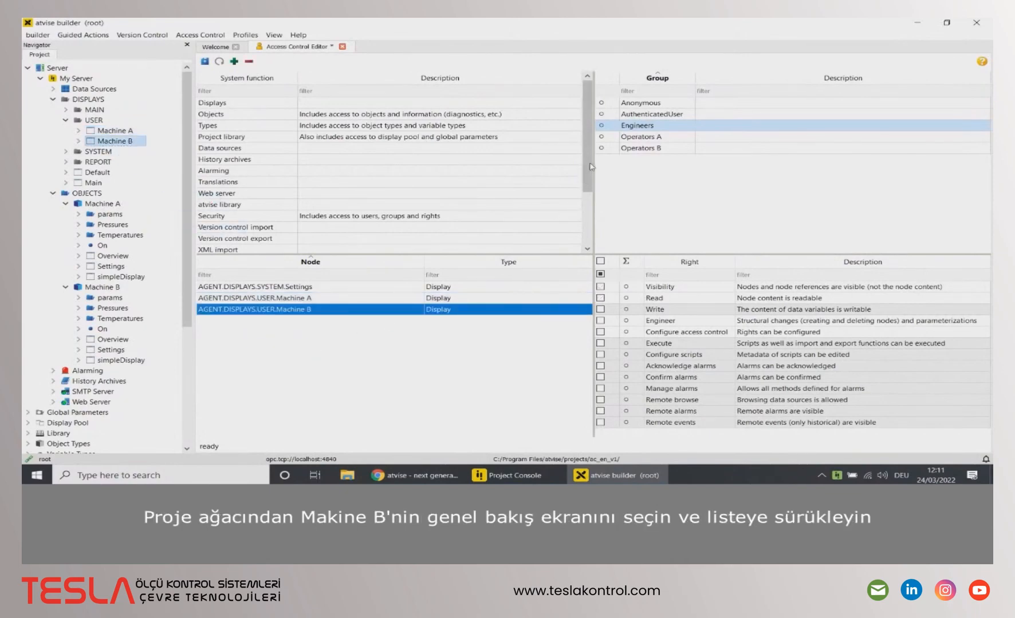
click(613, 149)
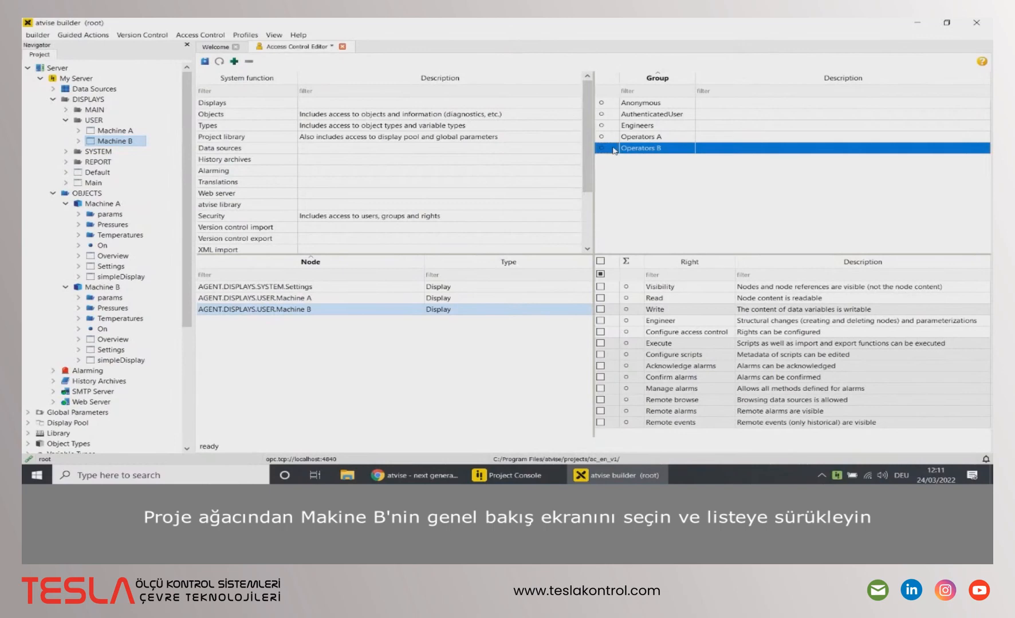
click(600, 298)
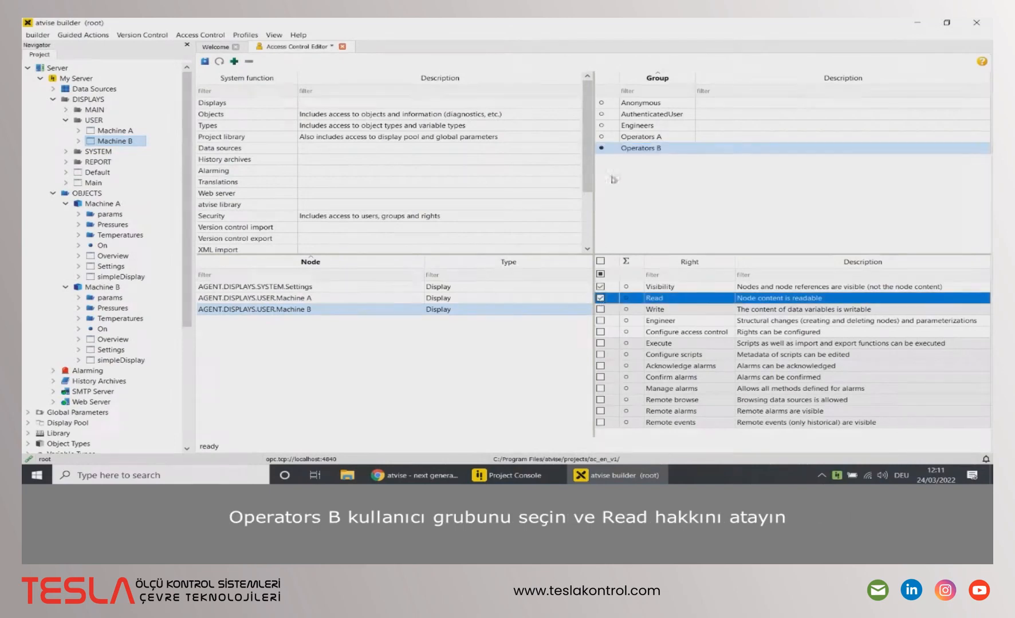
click(631, 126)
click(600, 298)
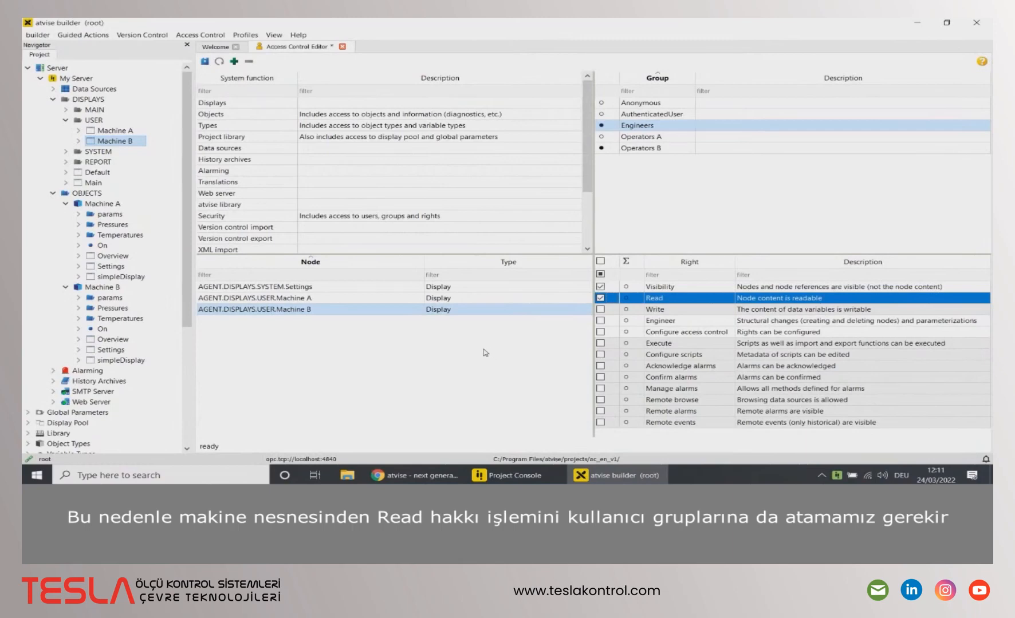
Step: Add the Machine A object to the node list with Read access for Operators A
click(101, 205)
drag(101, 207, 275, 360)
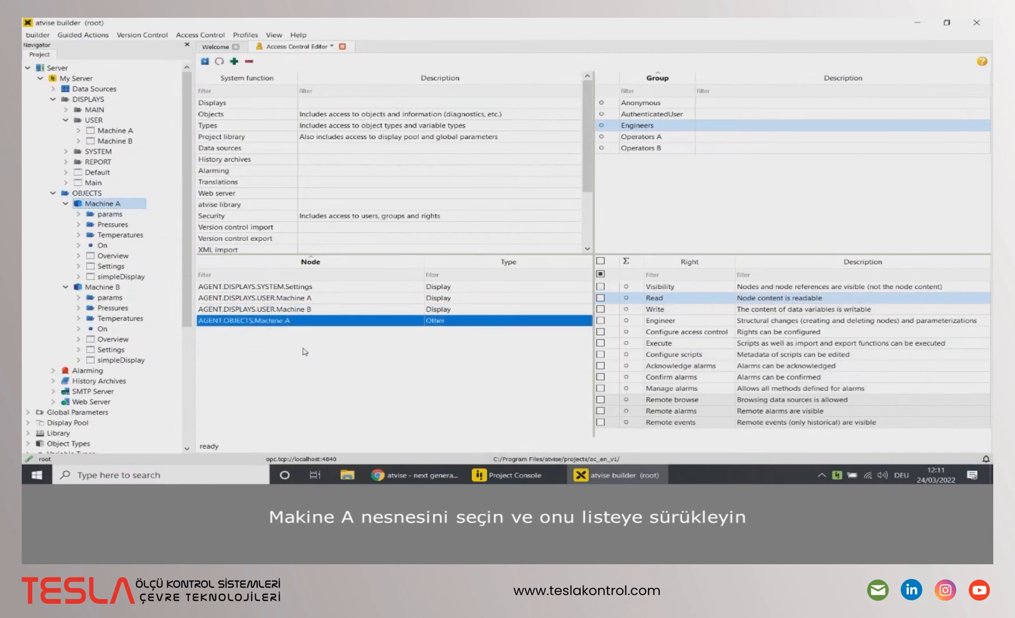
click(641, 138)
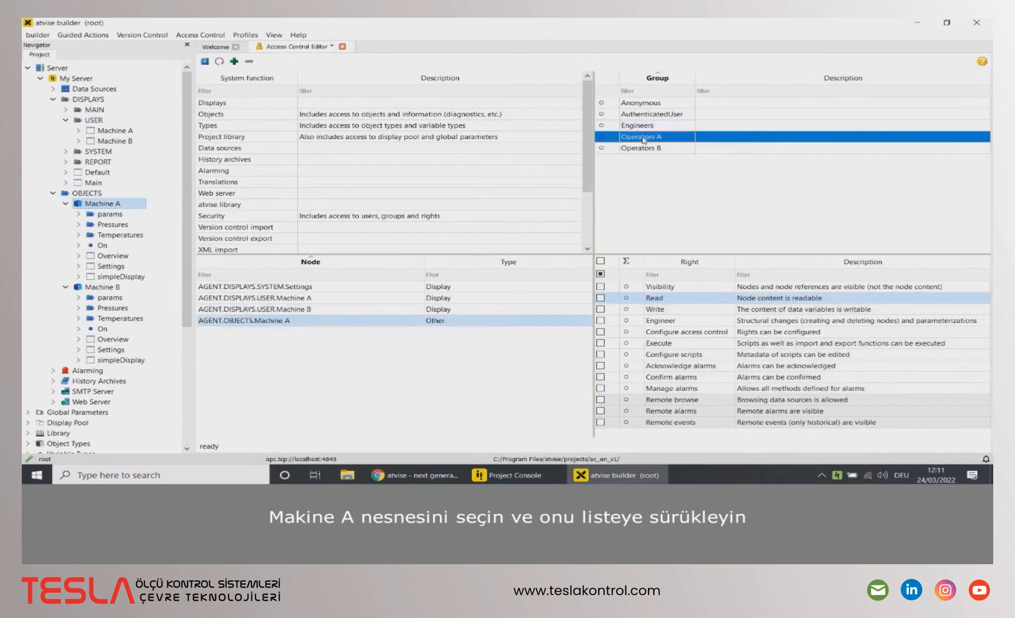
click(600, 299)
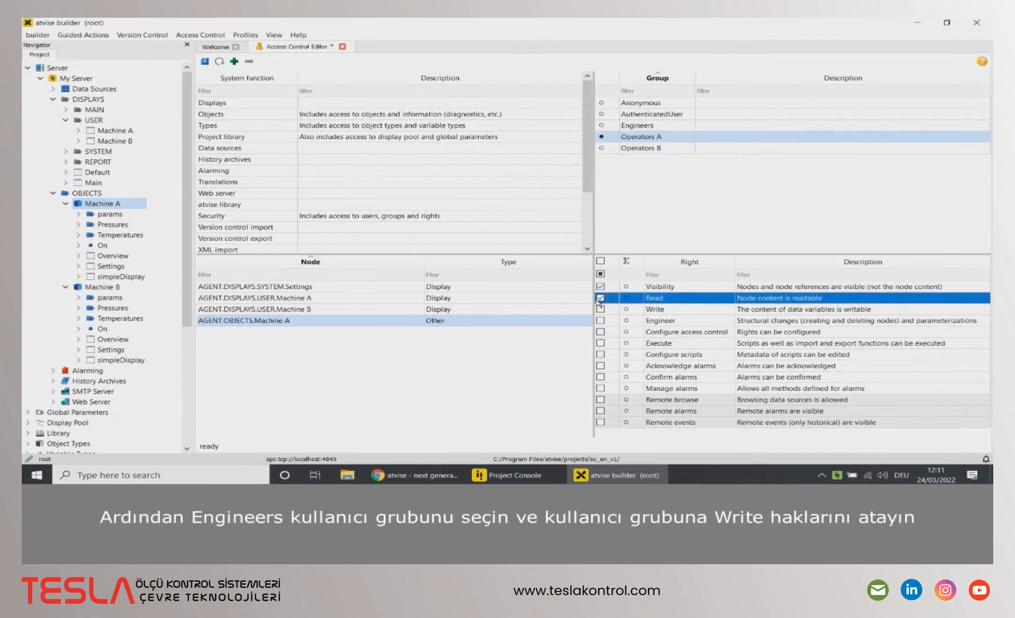
click(638, 126)
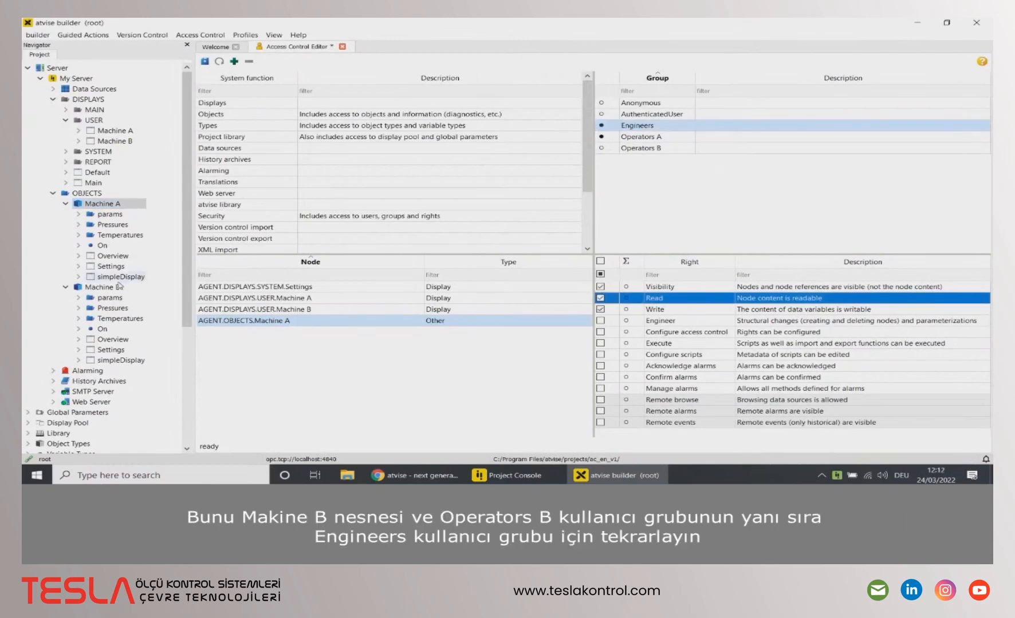
Step: Add the Machine B object, giving Operators B Read and Engineers Write access
drag(103, 287, 418, 343)
click(668, 146)
click(600, 299)
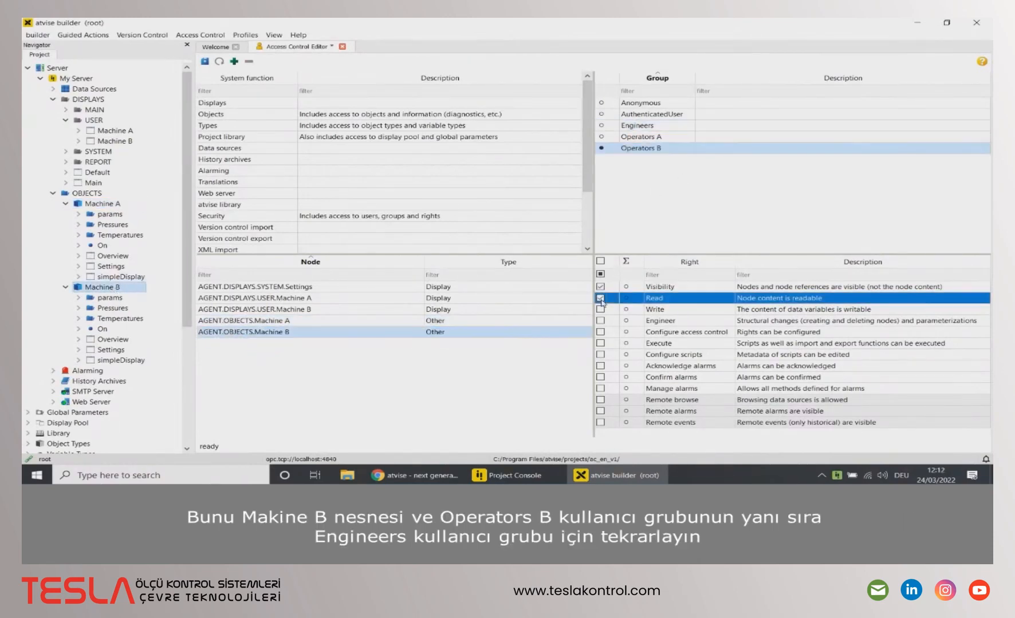
click(632, 128)
click(600, 309)
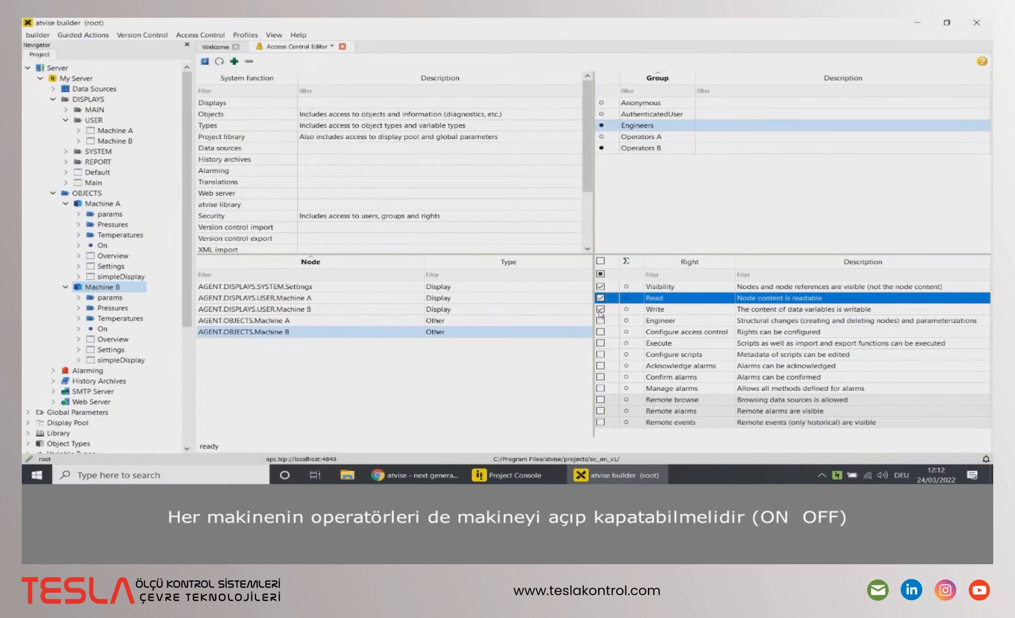
Step: Add Machine A's On variable and give Operators A and Engineers Write access
click(117, 246)
drag(111, 249, 252, 339)
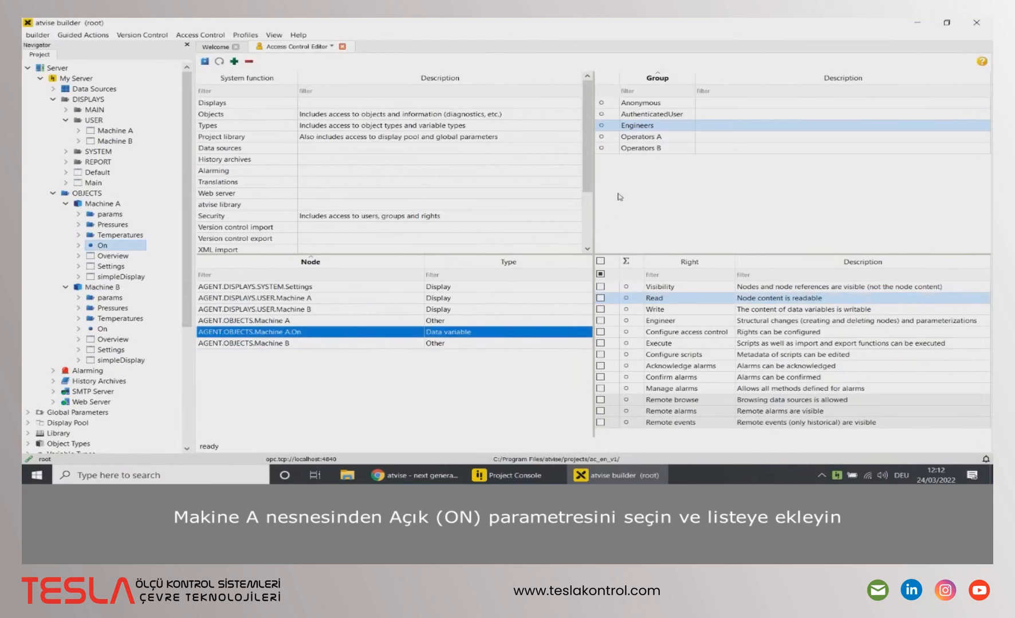
click(640, 141)
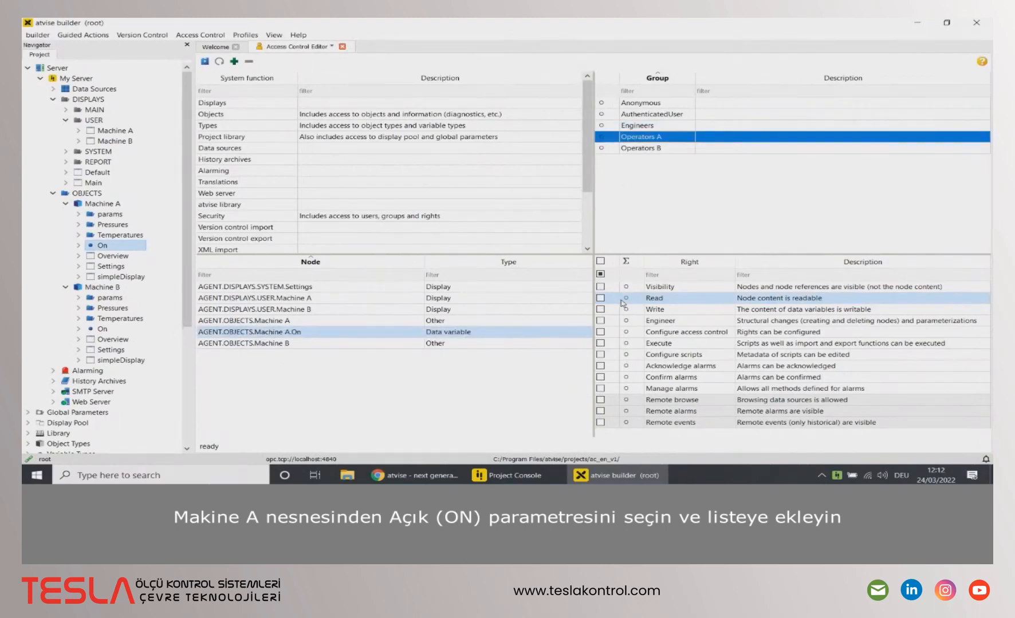
click(600, 309)
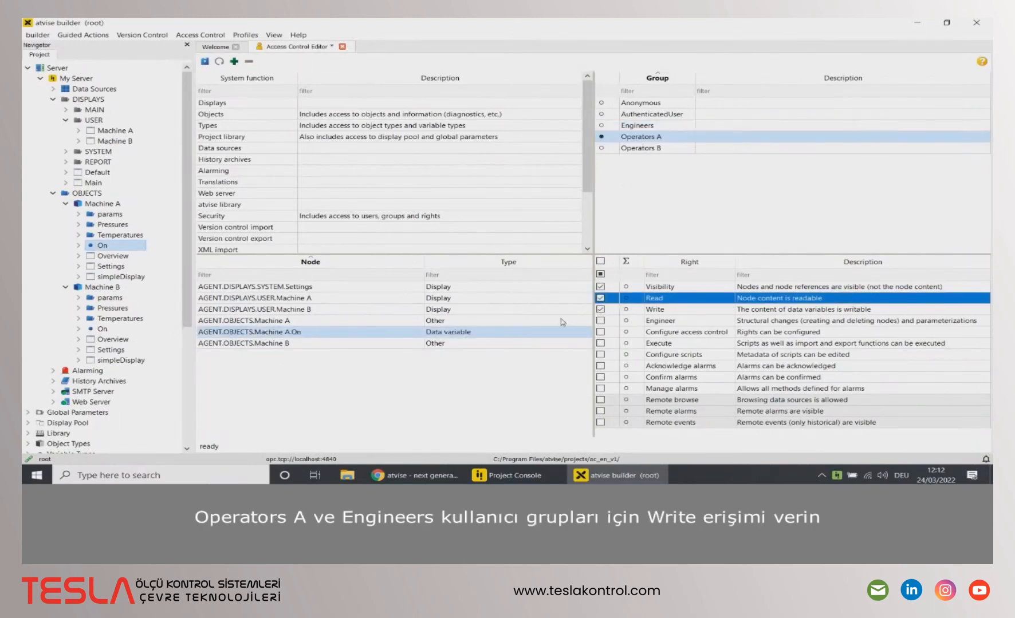
click(645, 126)
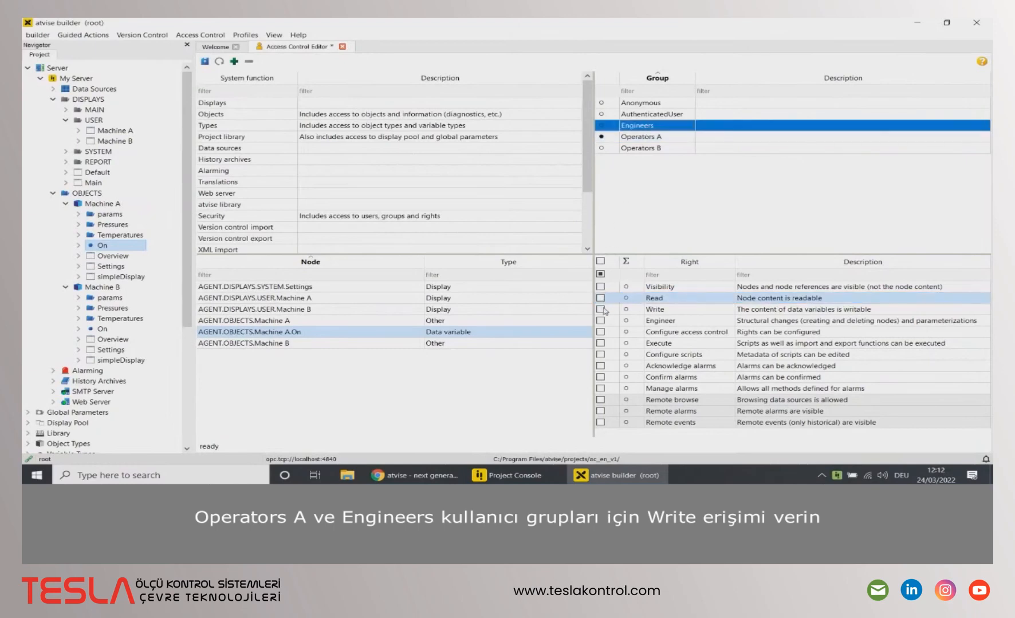
click(600, 309)
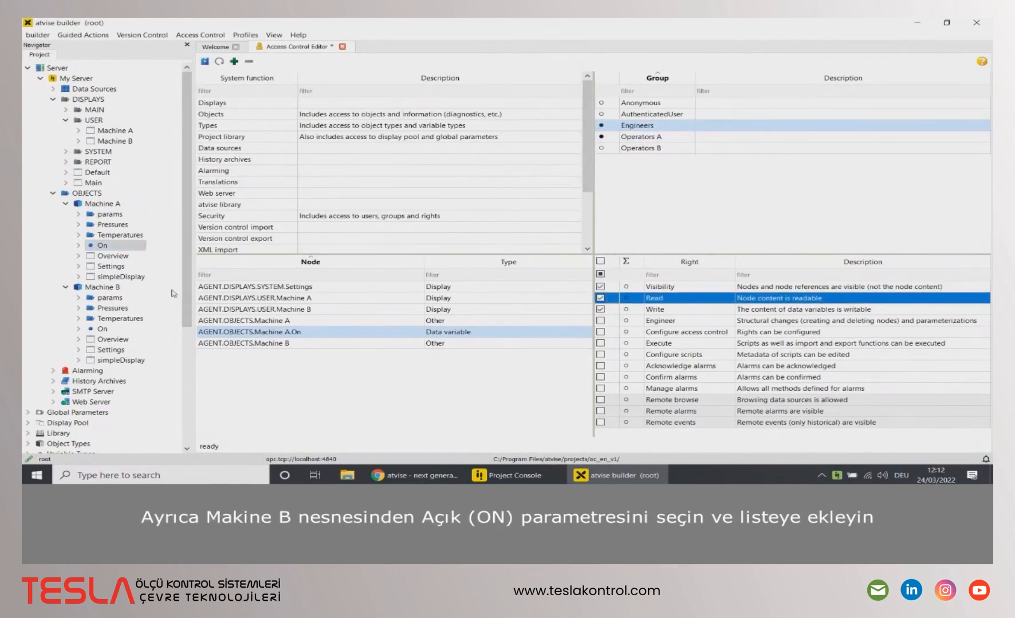
Step: Add Machine B's On variable with Visibility, Read and Write for Operators B and Engineers
click(104, 330)
drag(104, 332, 267, 368)
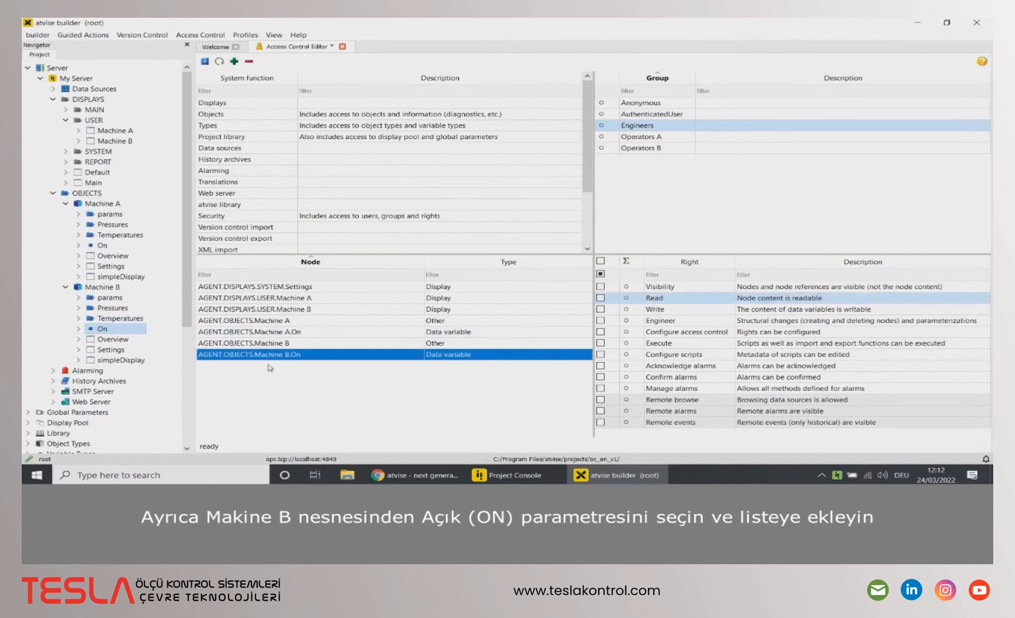
click(659, 147)
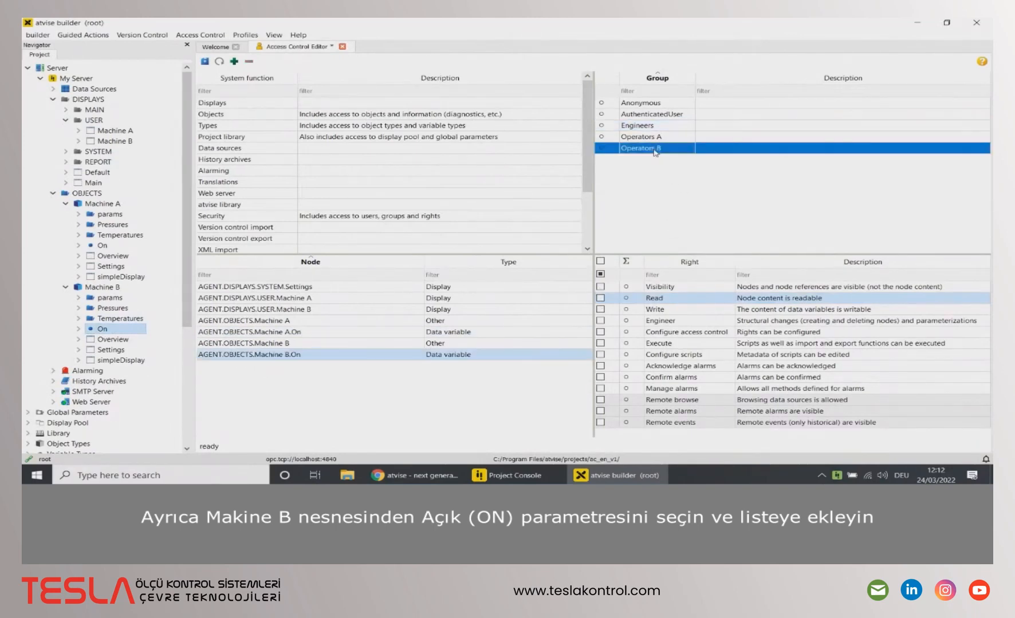
click(600, 310)
click(640, 127)
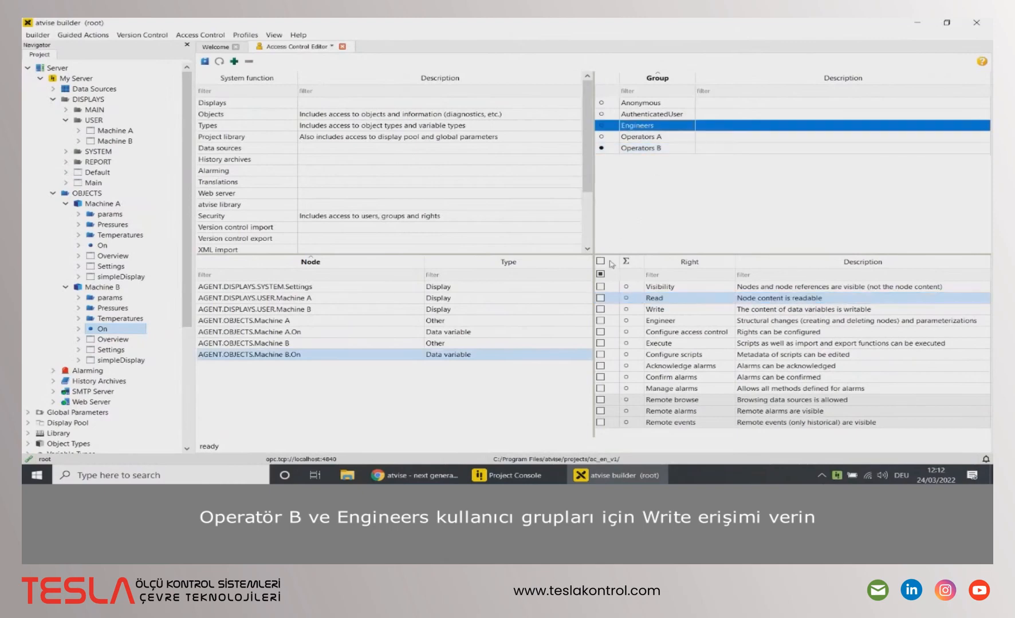
click(600, 310)
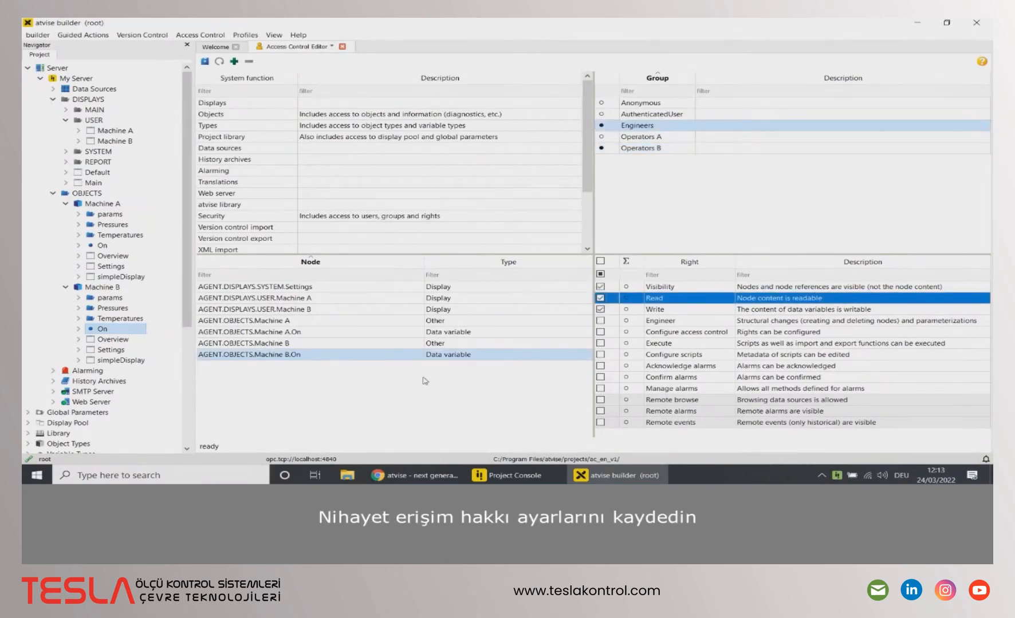
Step: Save the access rights and bring up the localhost atvise page in Chrome for reloading
click(205, 61)
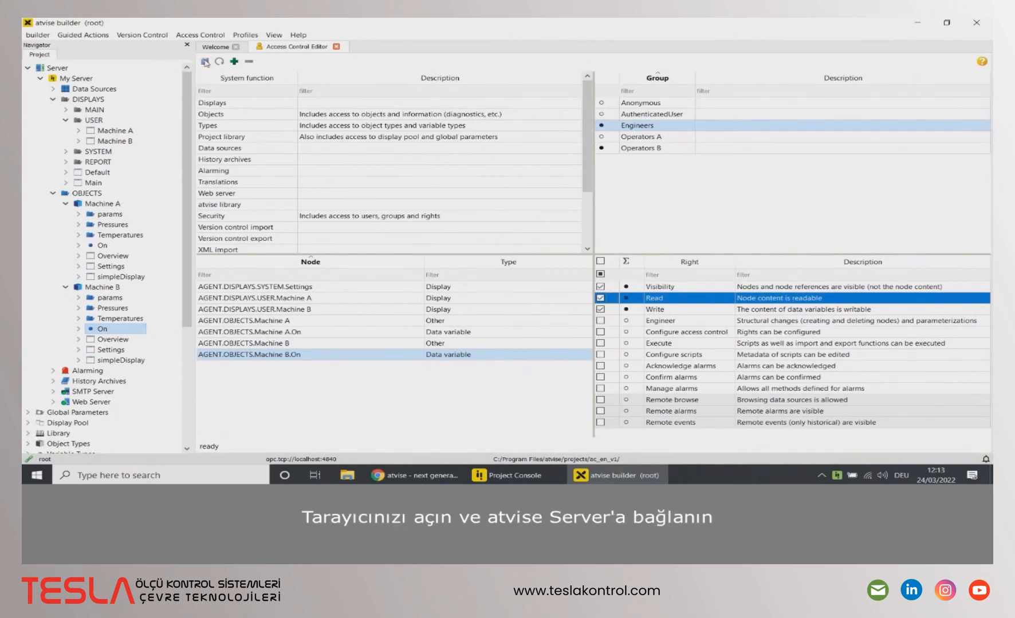
click(415, 475)
click(294, 46)
Step: Reload the atvise page and log in as Engineer
key(Return)
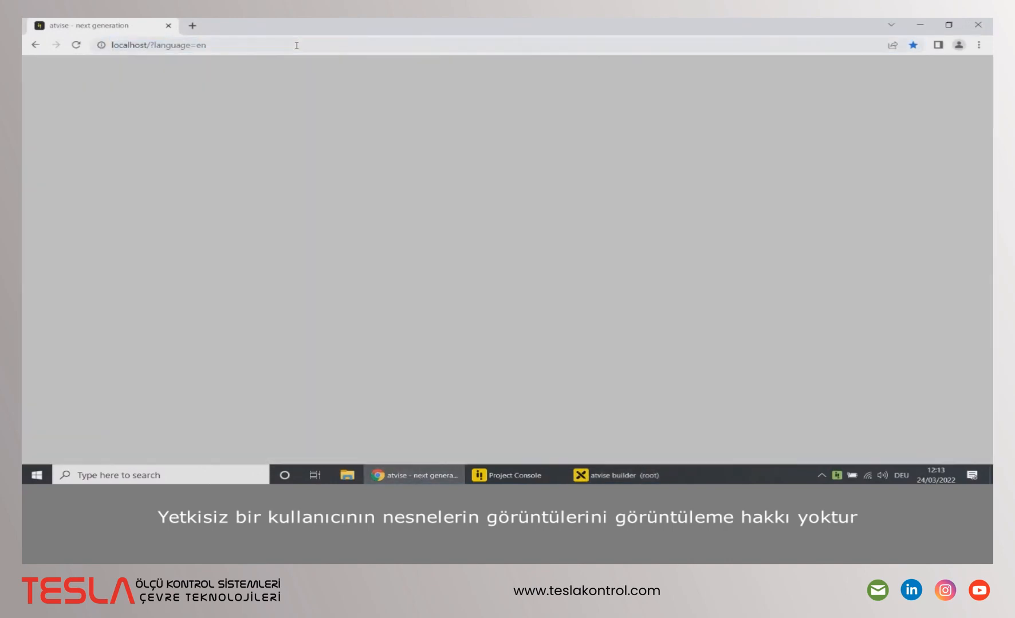
click(545, 73)
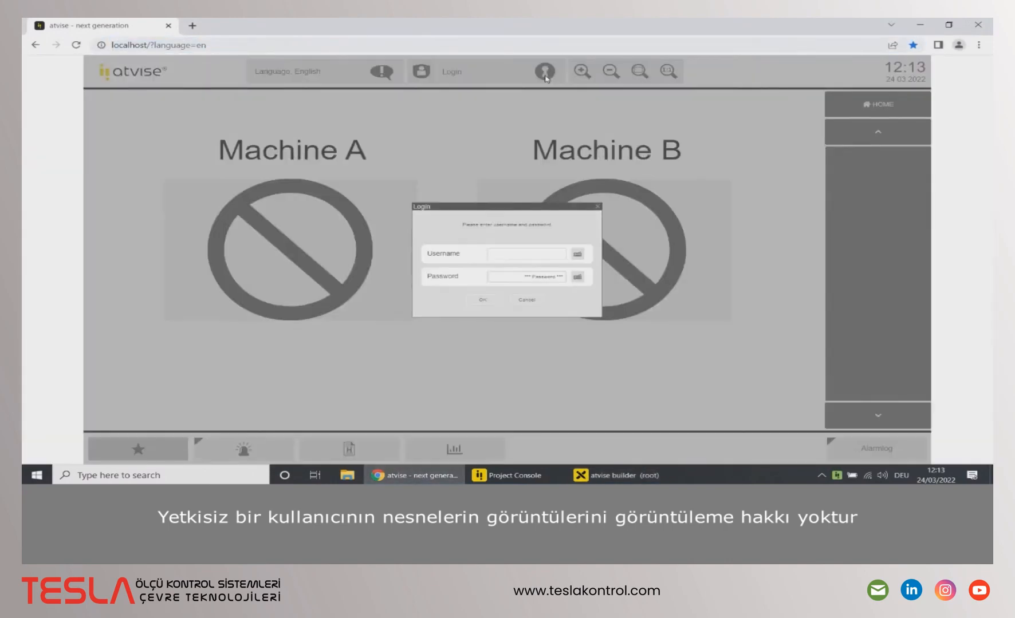
click(515, 255)
text(Enginee)
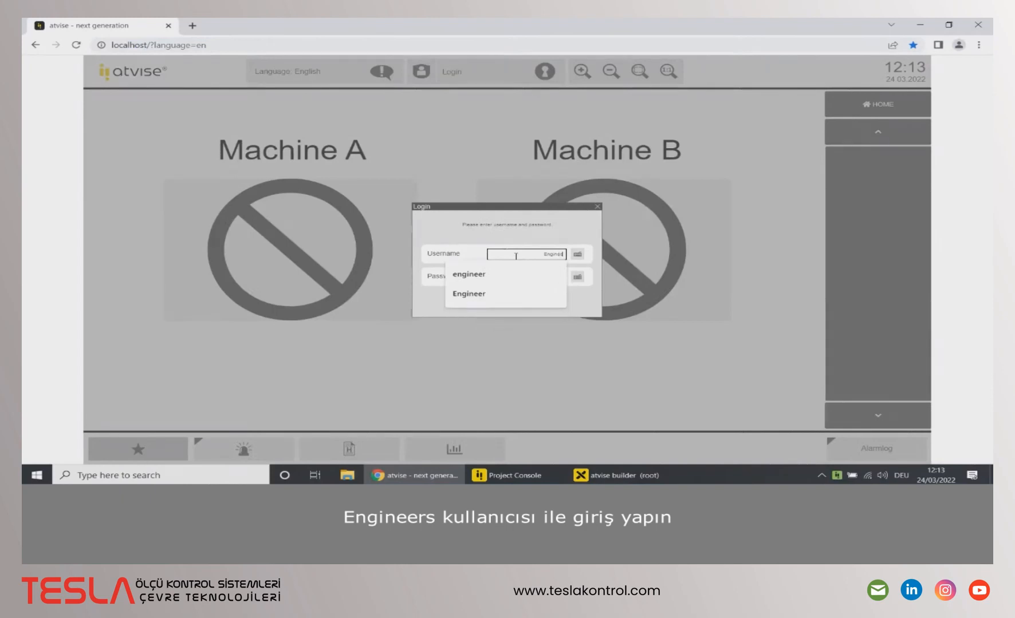
text(r)
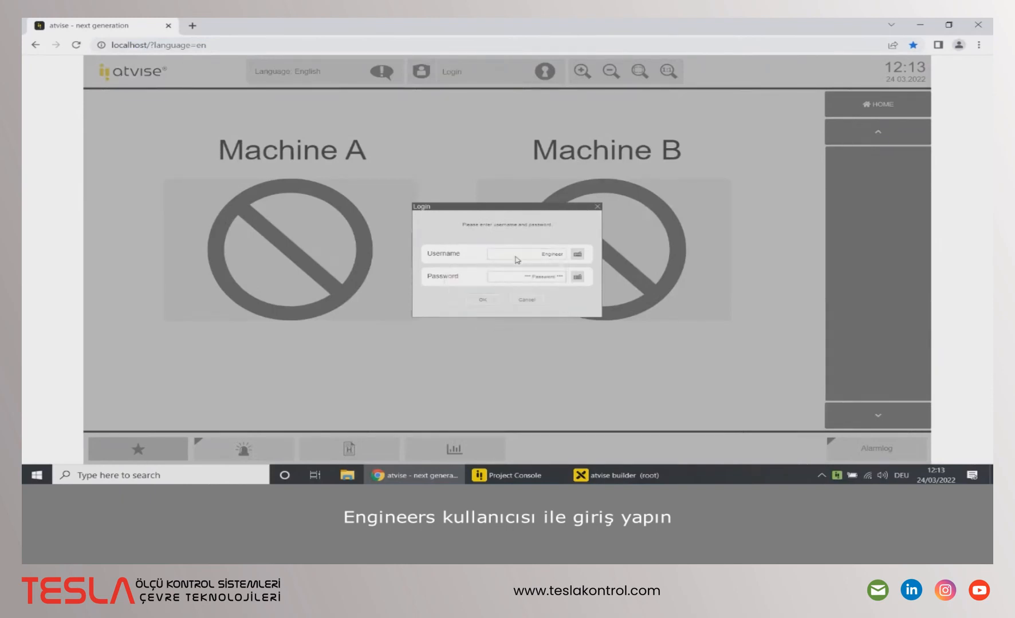
click(495, 302)
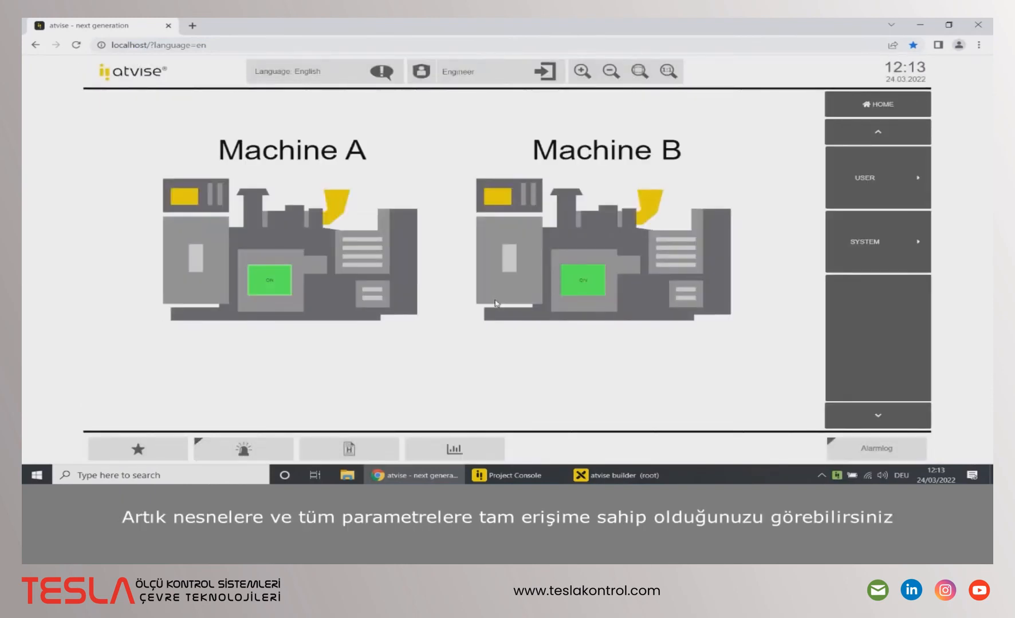
Step: View the Machine A and Machine B detail displays under USER
click(853, 201)
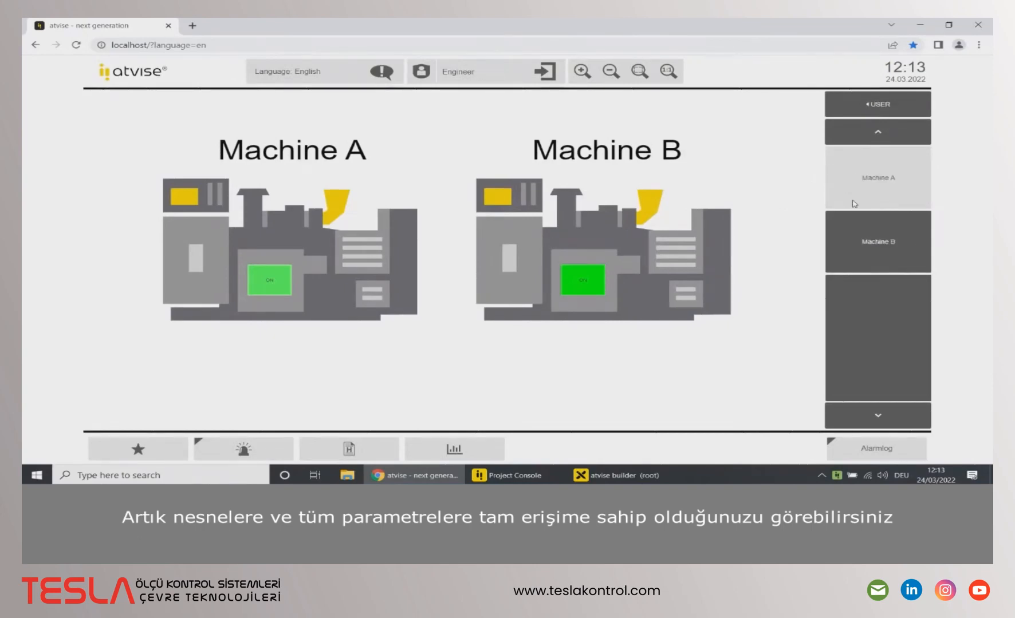
click(854, 203)
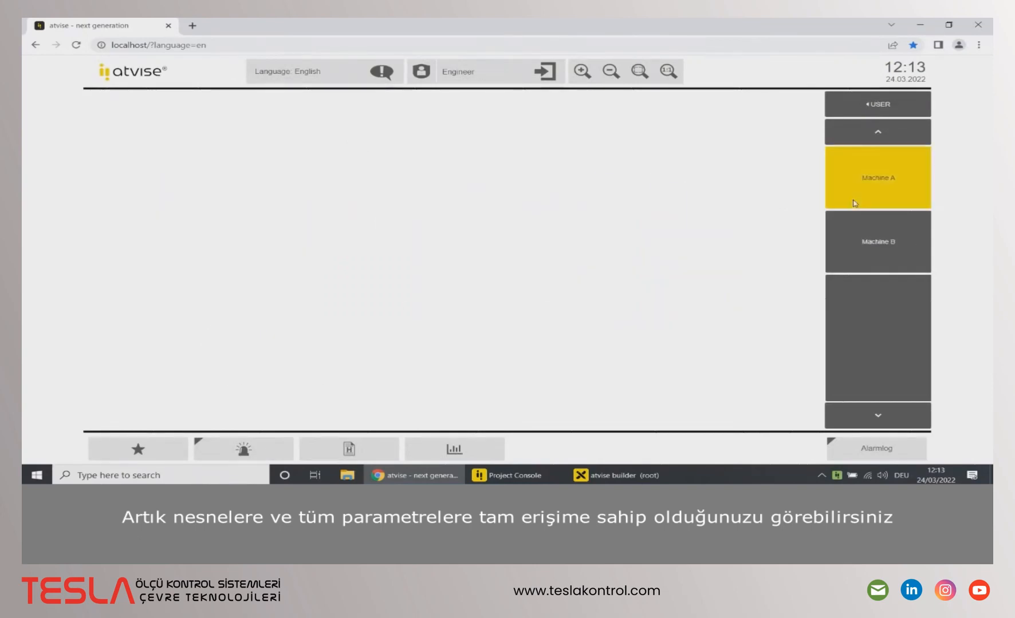
click(853, 235)
click(877, 104)
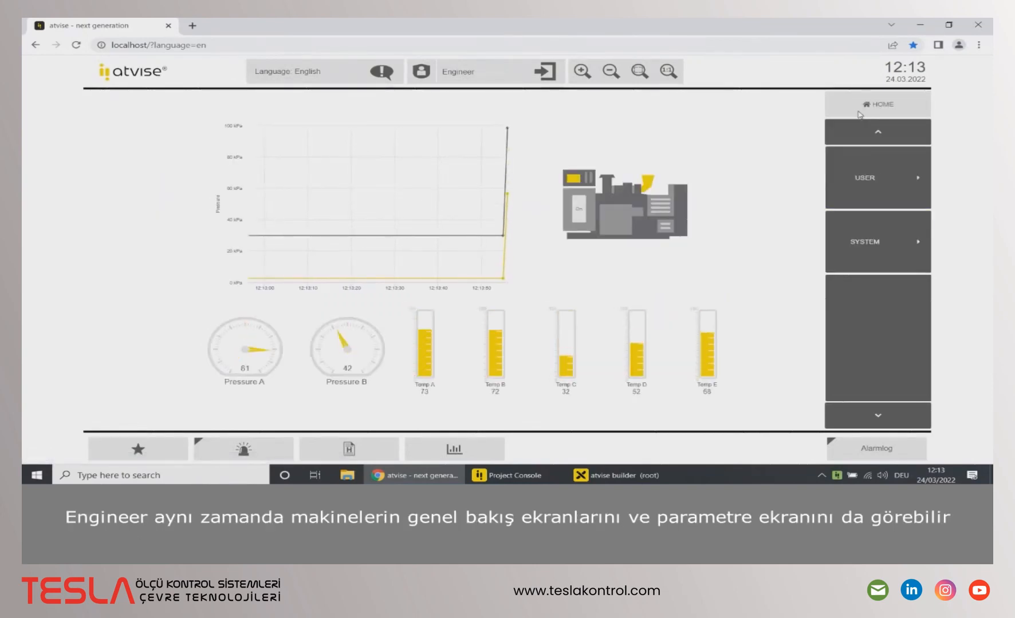
Step: In SYSTEM > Settings, lower Machine A's Max C from 43 to 31, then return home
click(873, 228)
click(868, 192)
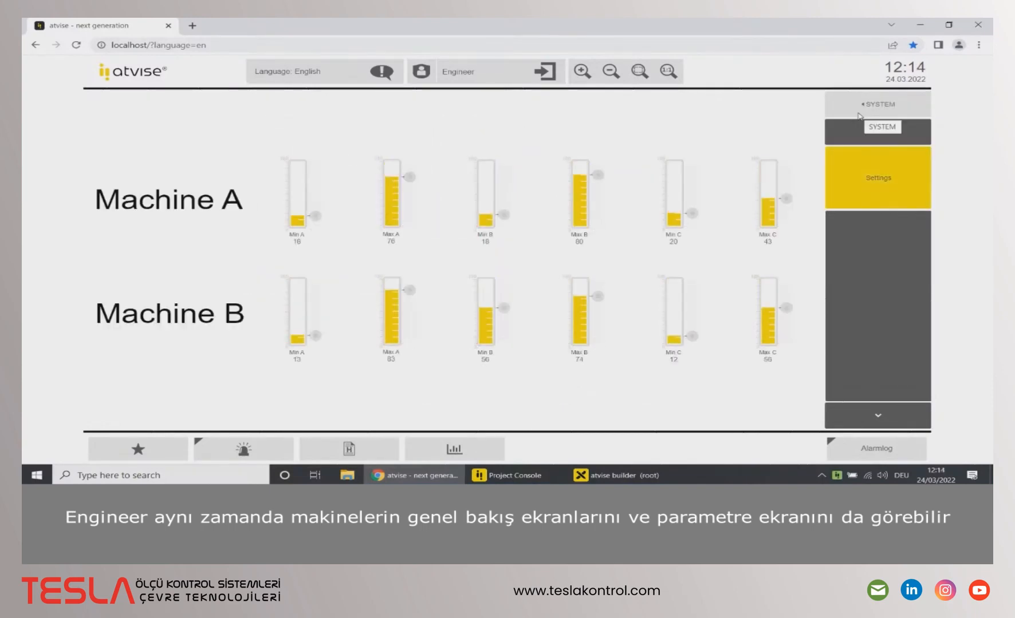
drag(786, 199, 786, 206)
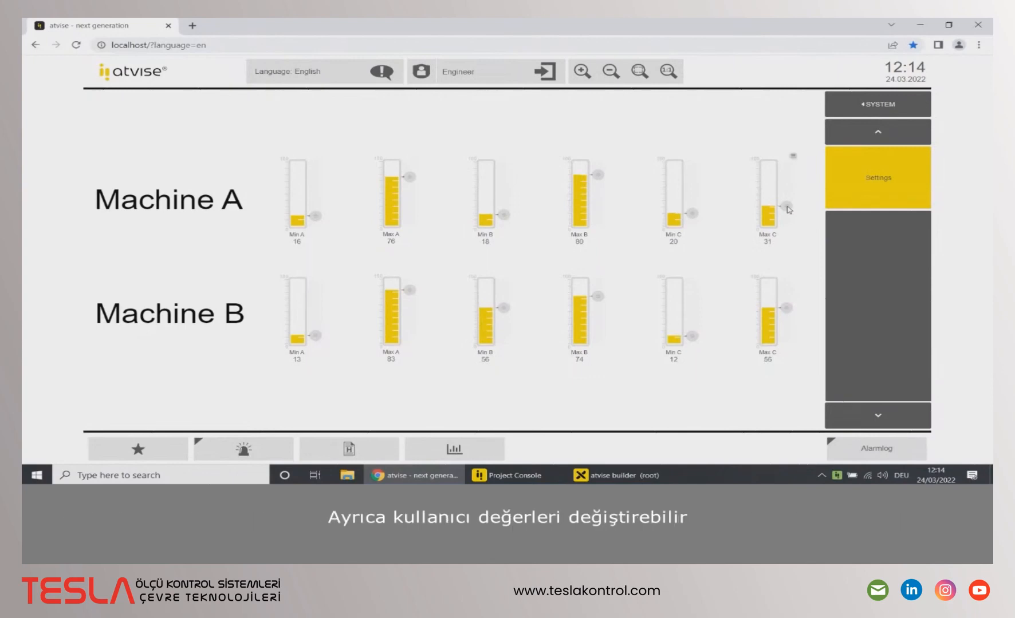
click(852, 114)
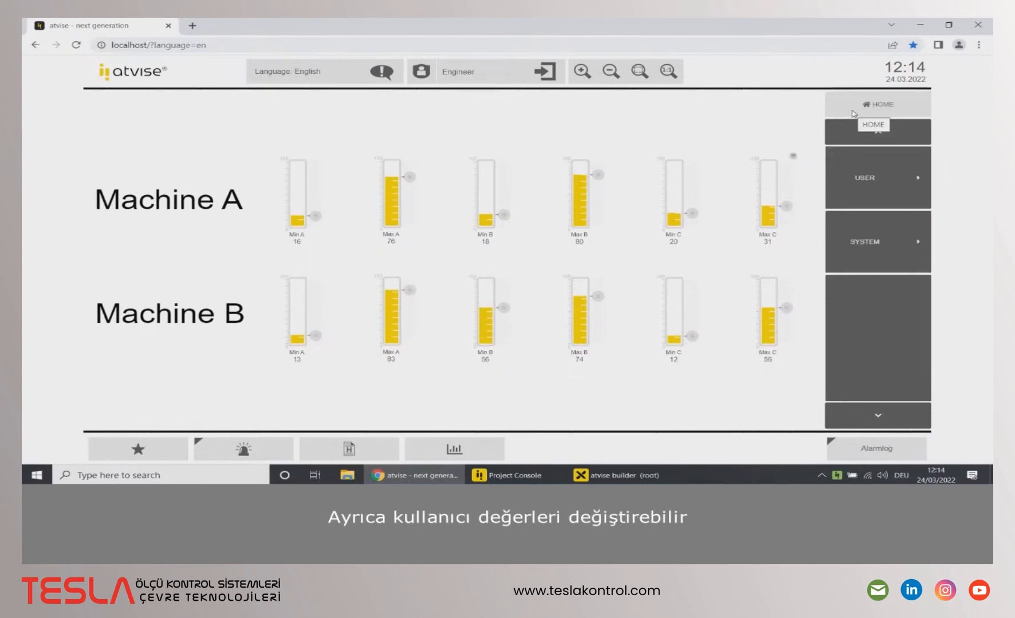
click(853, 114)
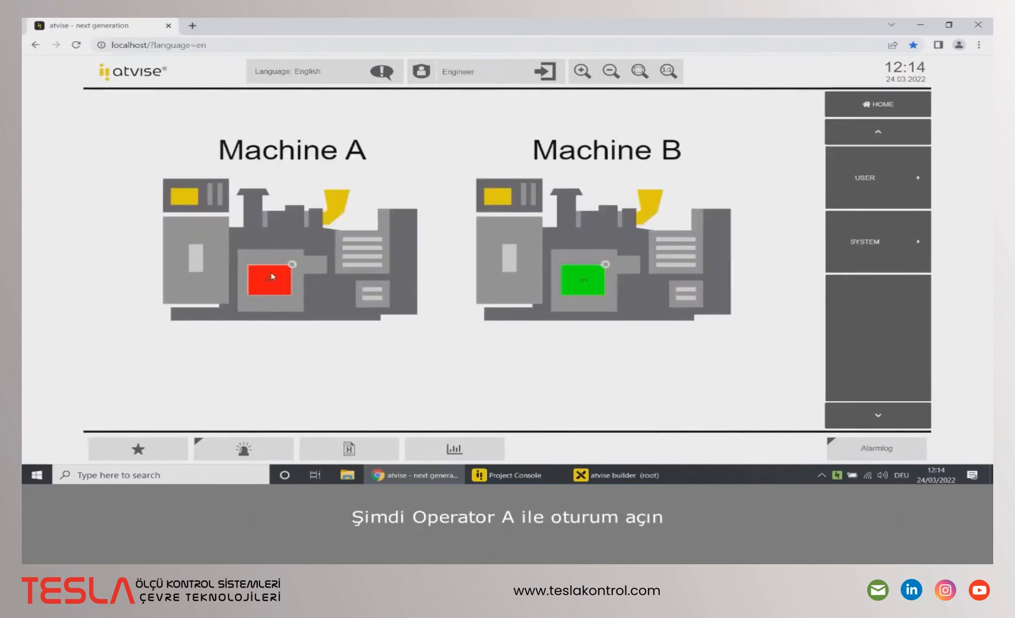
Step: Log out and log back in as Operator A
click(560, 75)
click(552, 253)
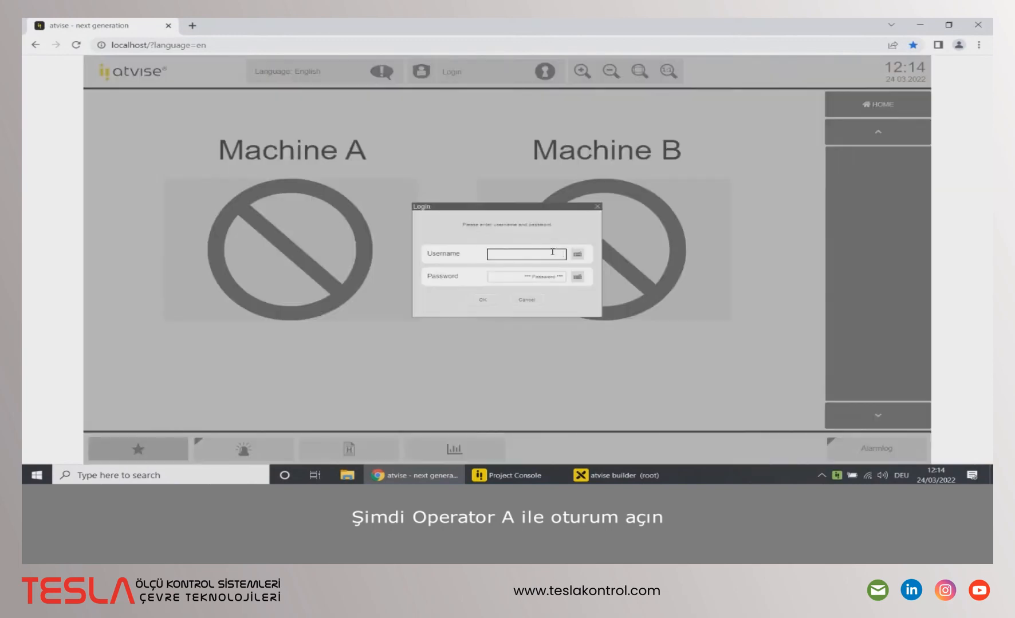
text(Operator A)
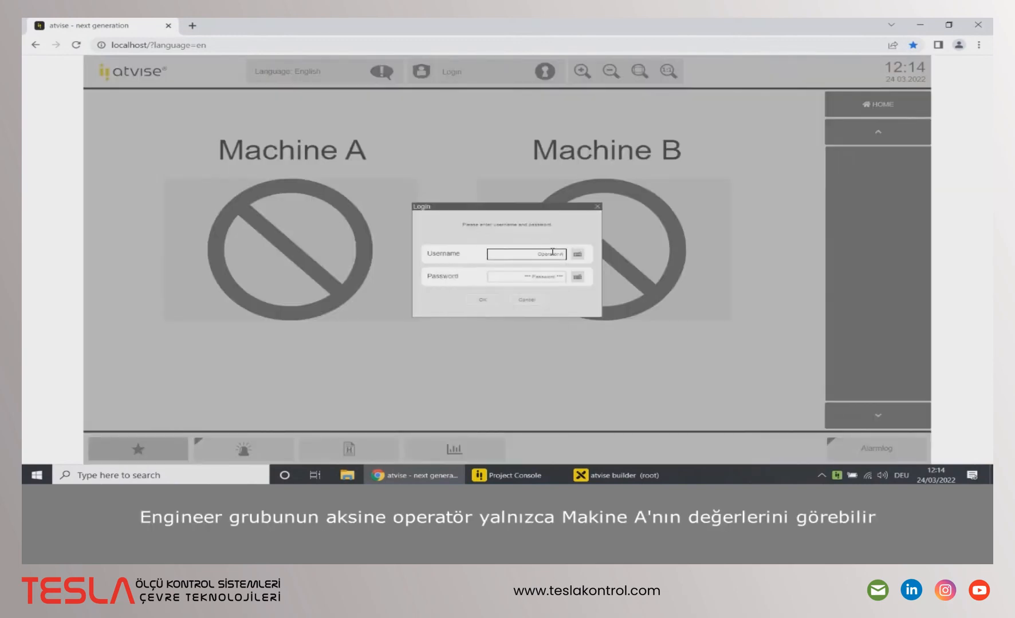
click(490, 300)
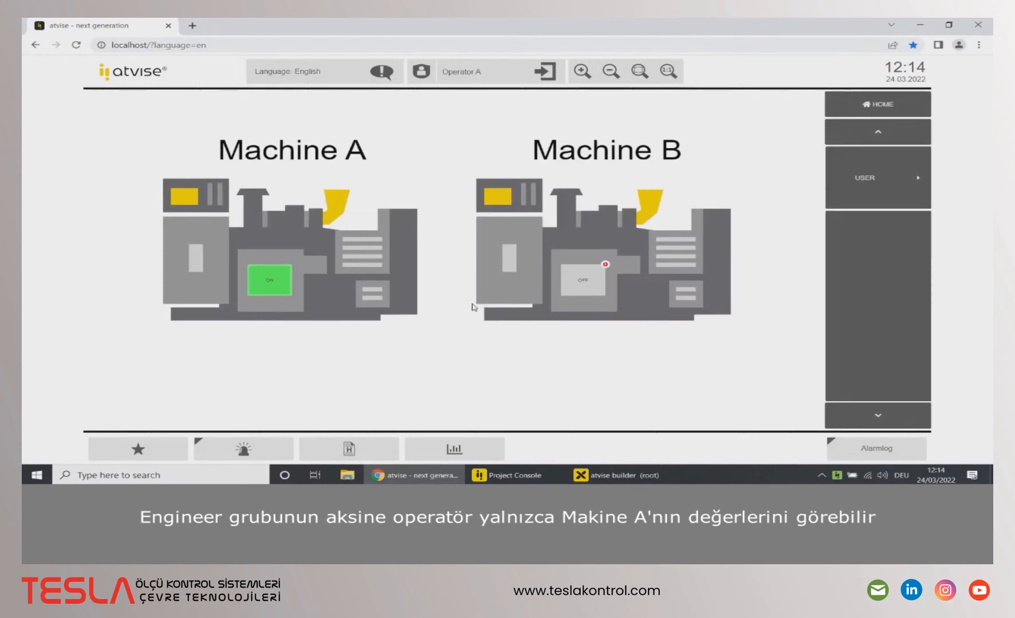
Step: Open Machine A's detail display, return home, and switch Machine A off and back on
click(847, 174)
click(857, 182)
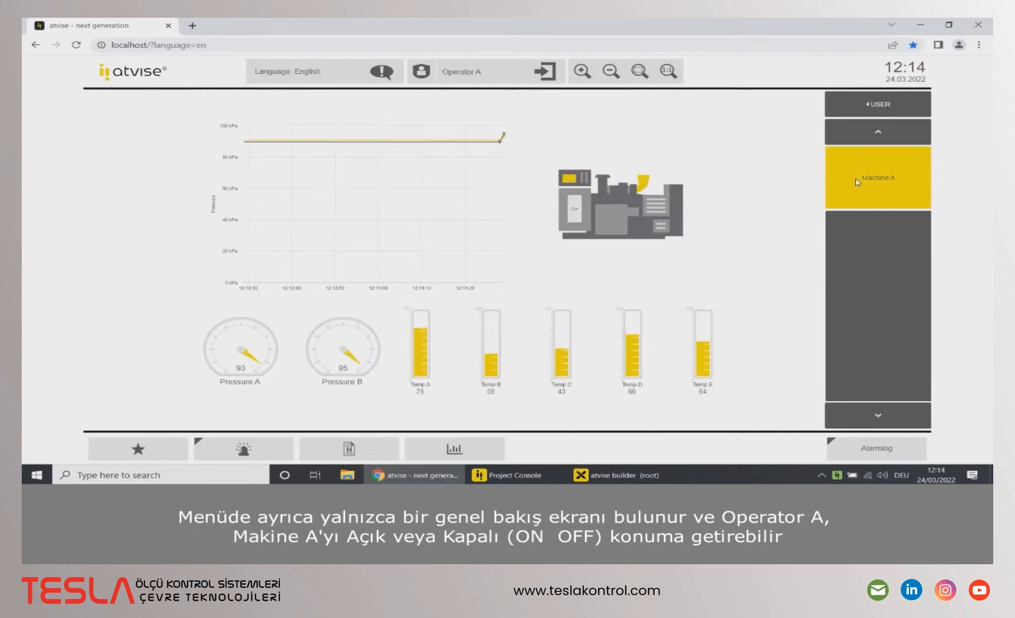
click(879, 106)
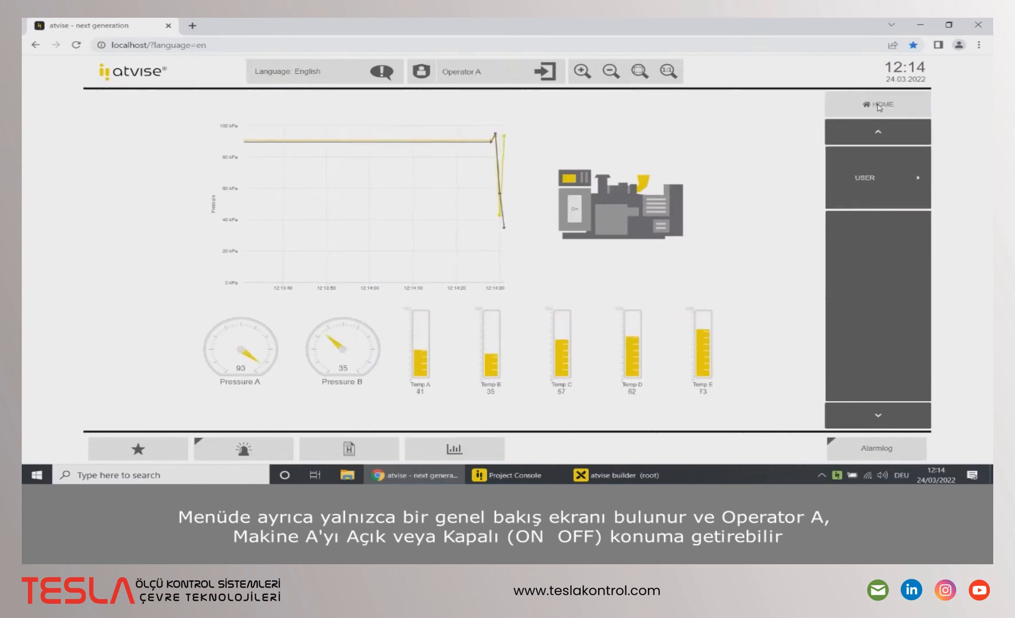
click(878, 106)
click(280, 290)
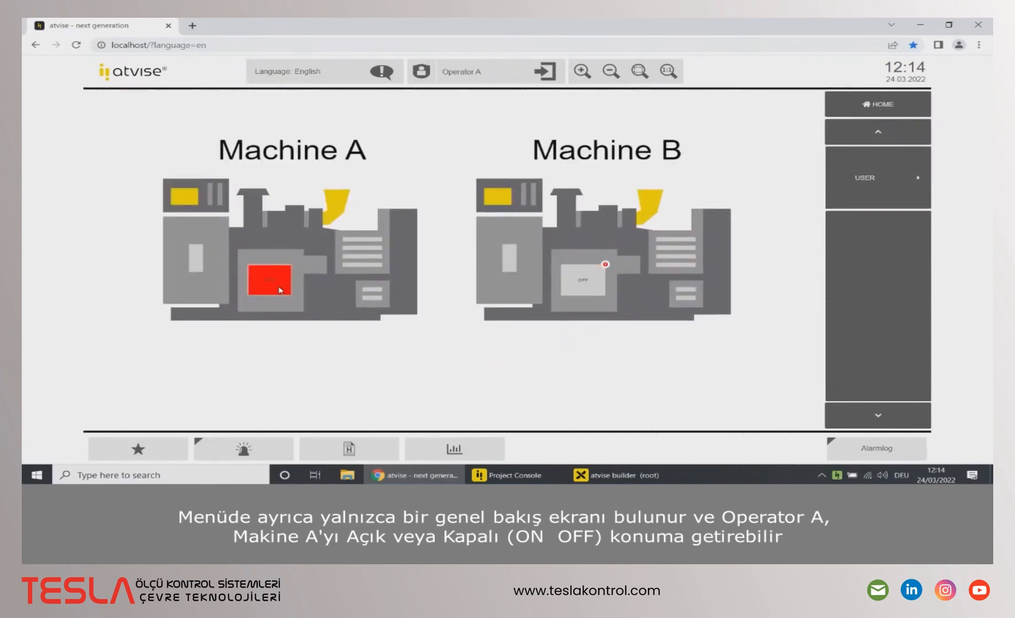
click(280, 290)
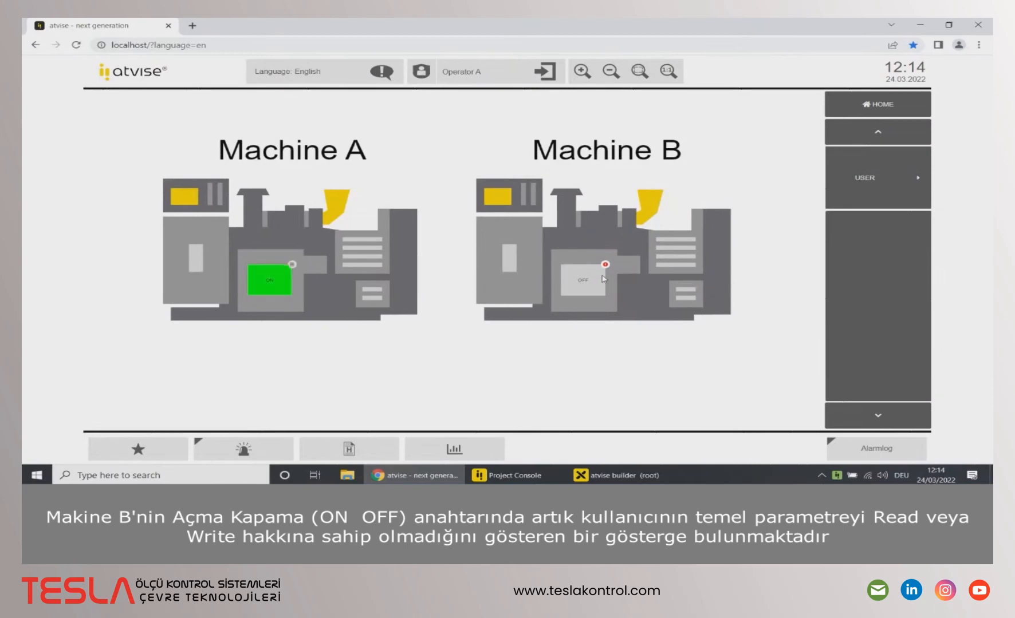